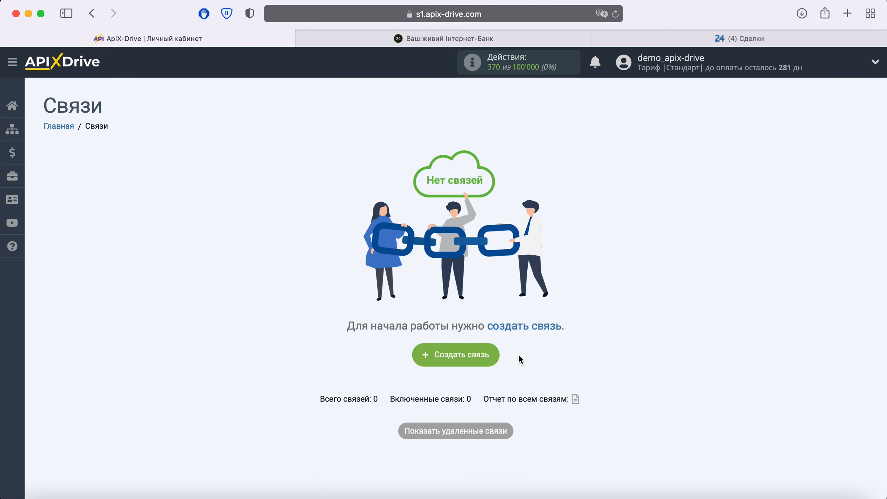
# Create a new connection and set PrivatBank (физ. лица) as its data source system.
pyautogui.click(492, 355)
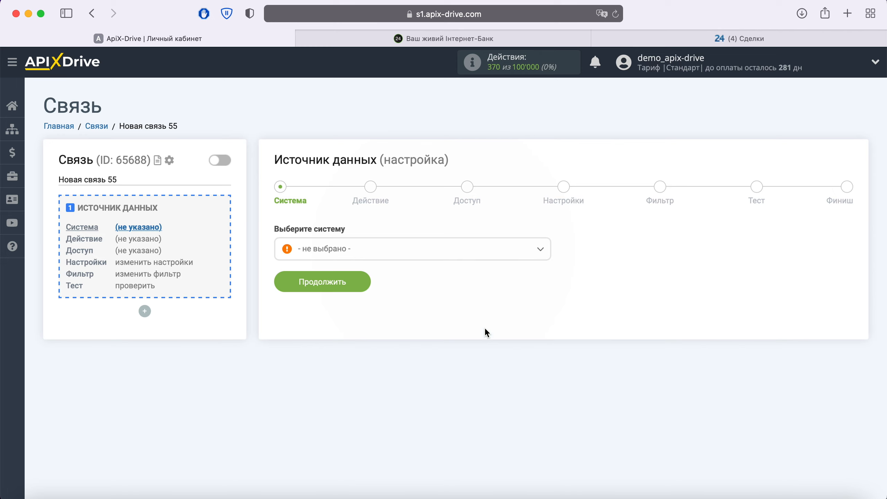
pyautogui.click(476, 257)
pyautogui.scroll(-10, 470, 369)
pyautogui.scroll(-20, 471, 369)
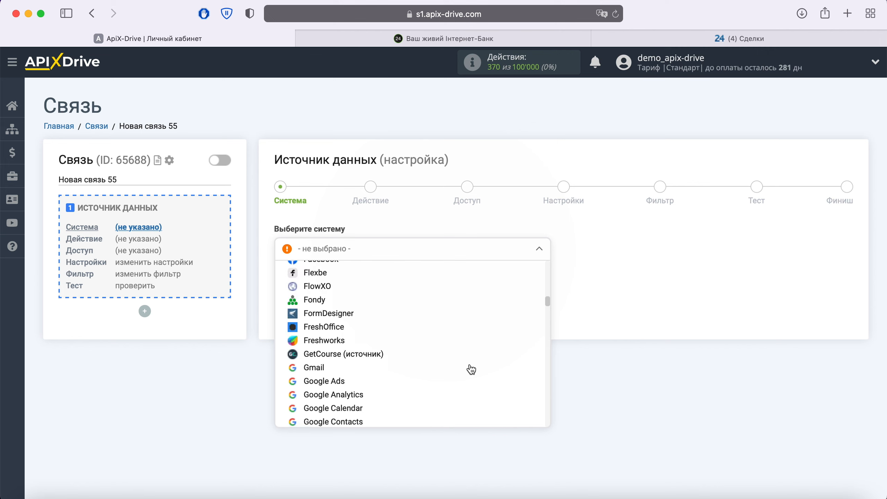
pyautogui.scroll(-15, 471, 369)
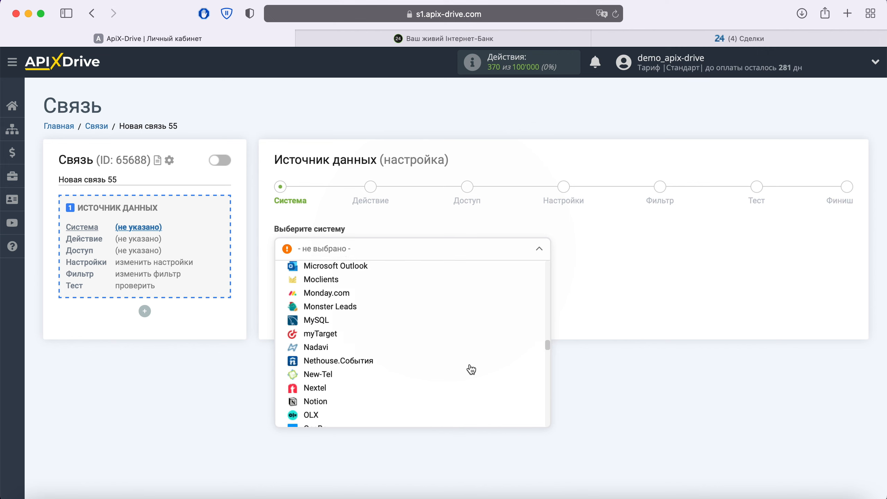
pyautogui.click(376, 314)
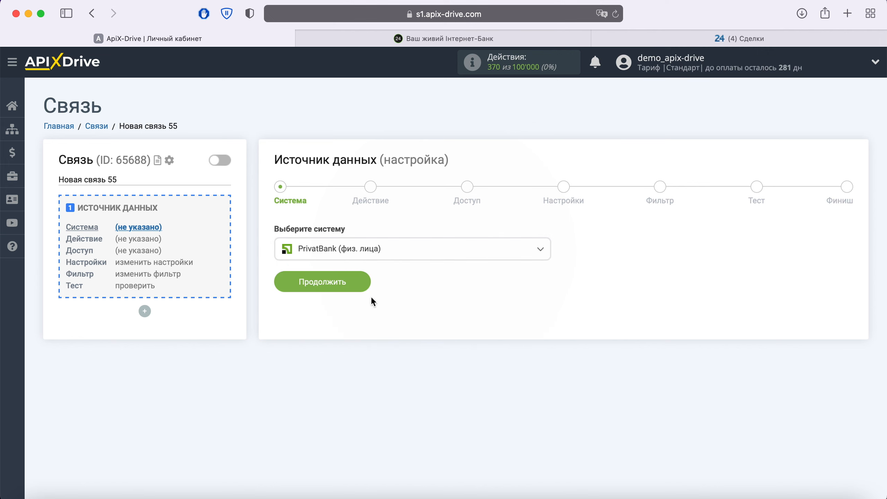
pyautogui.click(362, 285)
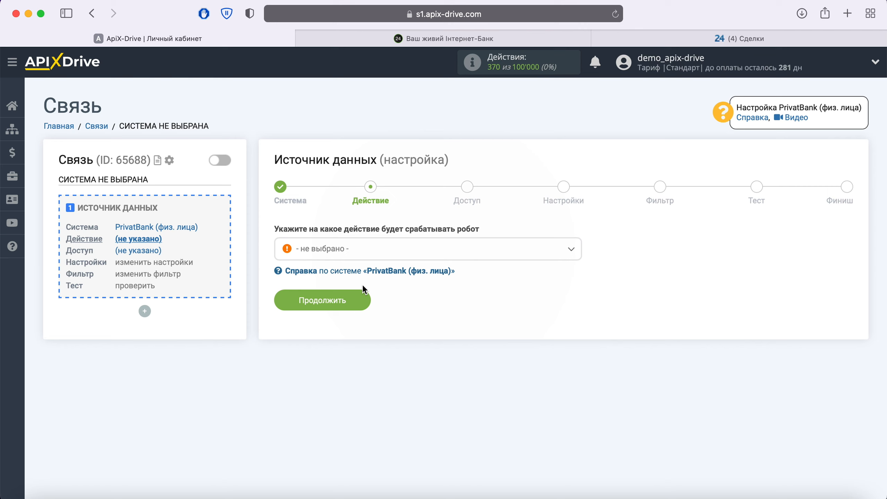
# Set the source's triggering action to Выписка по карте and continue to the access stage.
pyautogui.click(373, 255)
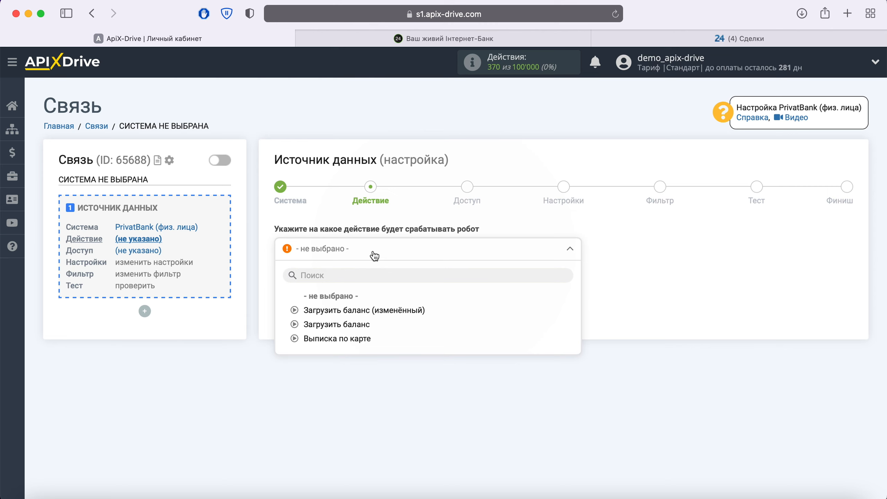
pyautogui.click(360, 339)
pyautogui.click(361, 300)
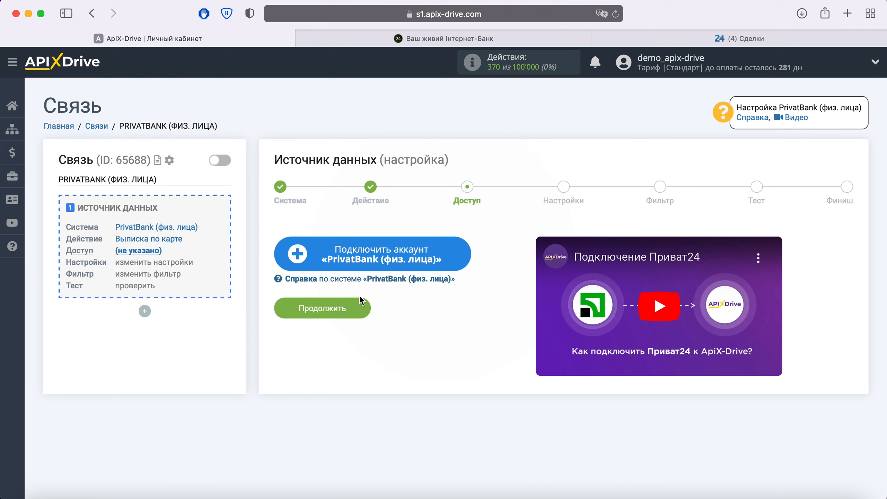
# Start connecting a PrivatBank (физ. лица) account and copy the IP address 51.195.124.90 from the integration settings.
pyautogui.click(462, 255)
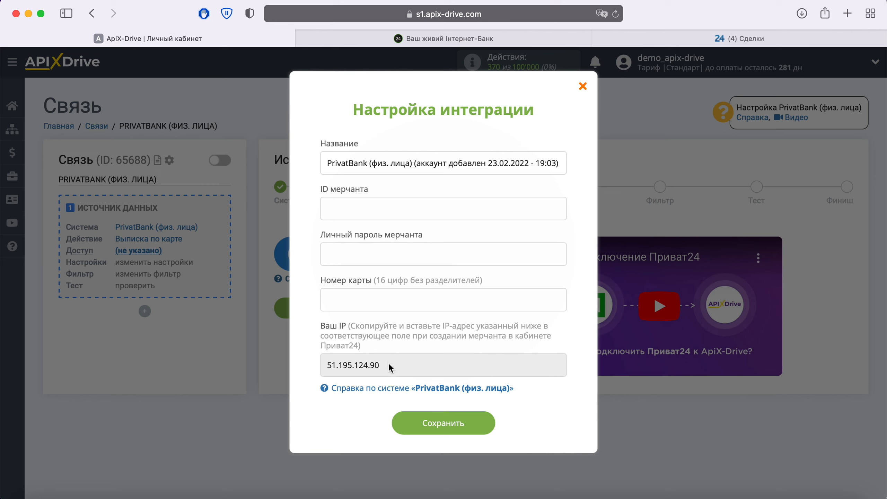
pyautogui.moveTo(388, 364); pyautogui.dragTo(326, 365)
pyautogui.rightClick(342, 367)
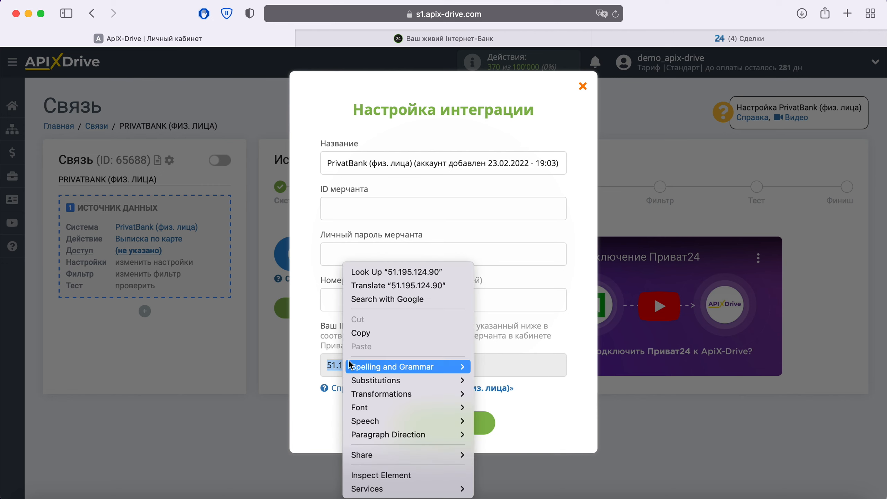
pyautogui.click(368, 336)
# Switch to Privat24 and open the merchant registration page from the Бізнес services.
pyautogui.click(408, 38)
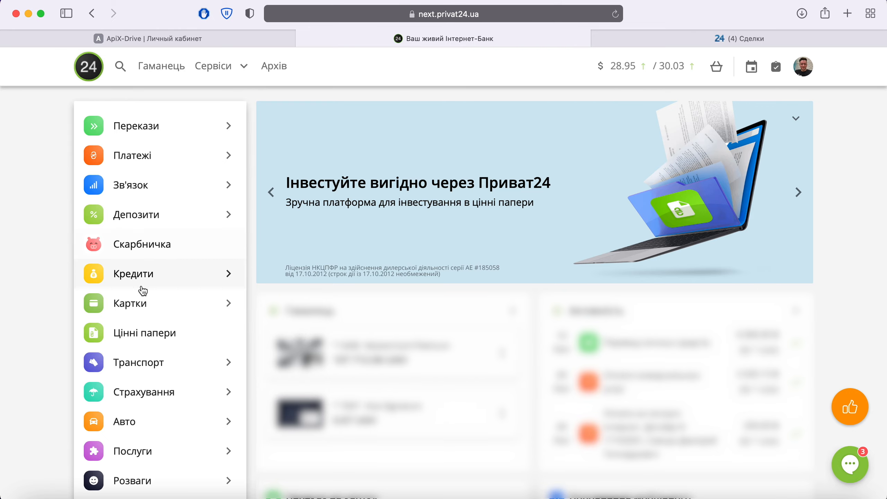
pyautogui.moveTo(142, 286)
pyautogui.scroll(-5, 142, 288)
pyautogui.moveTo(250, 382)
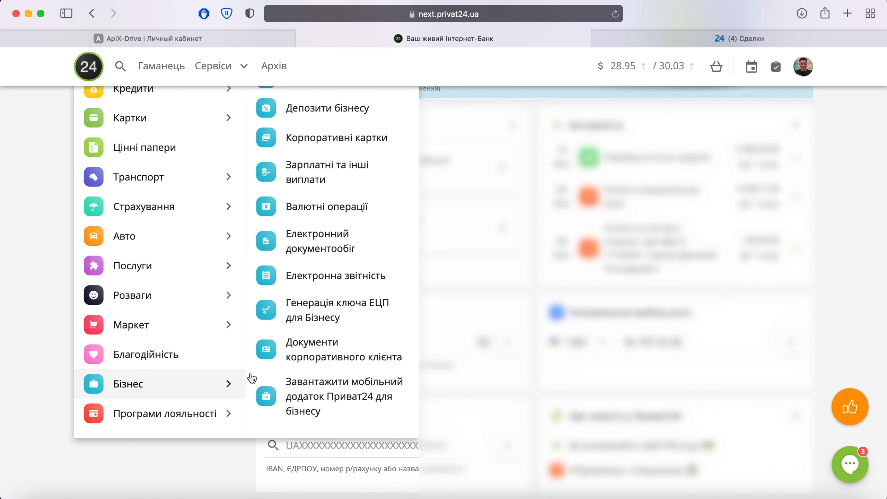
pyautogui.scroll(5, 311, 360)
pyautogui.click(319, 169)
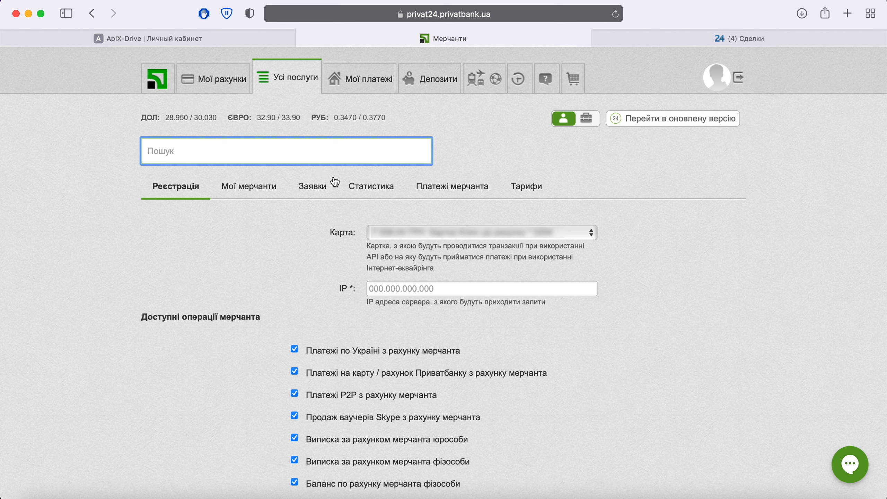
# Register a merchant for the chosen card with IP 51.195.124.90 and all available operations enabled.
pyautogui.click(459, 232)
pyautogui.click(458, 272)
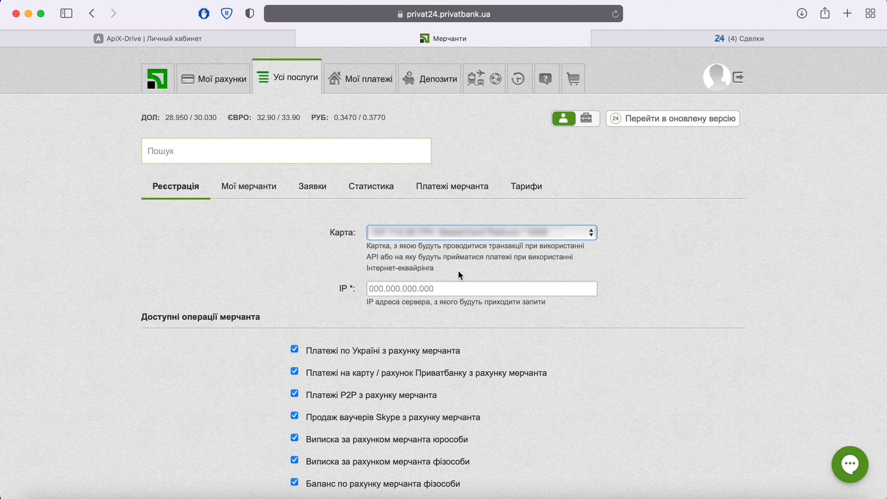
pyautogui.click(439, 287)
pyautogui.rightClick(439, 287)
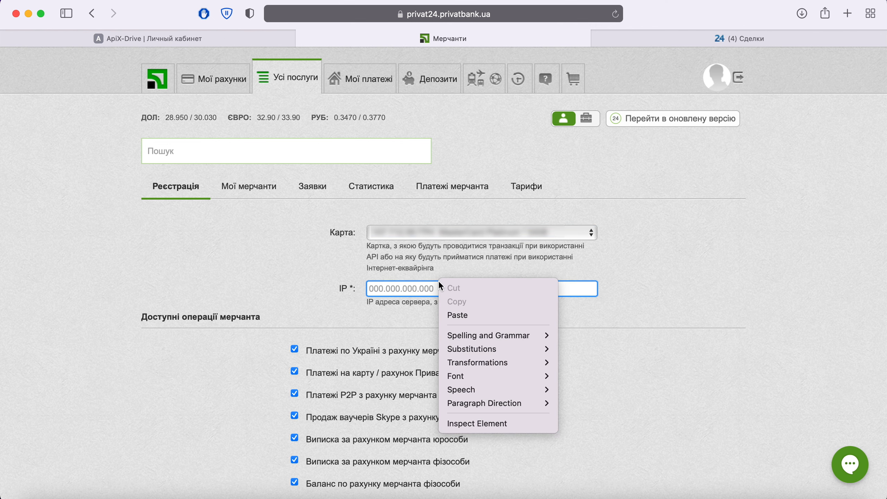
pyautogui.click(461, 314)
pyautogui.scroll(-6, 461, 314)
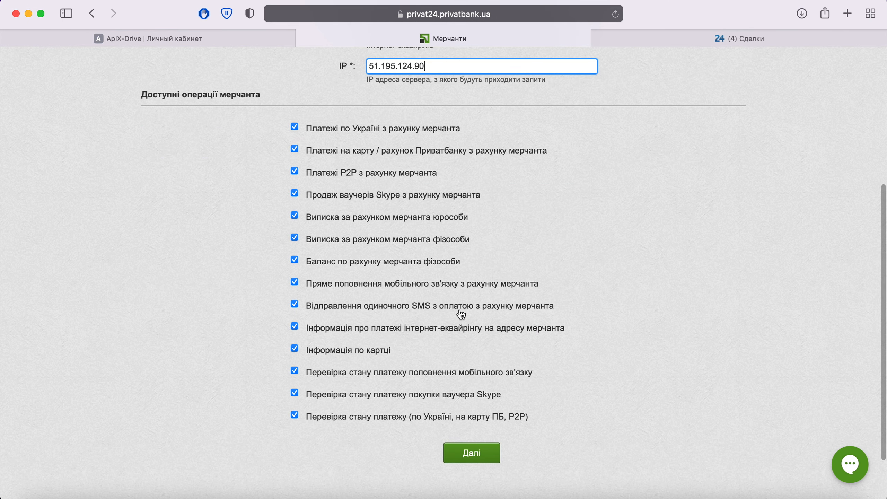
pyautogui.click(494, 453)
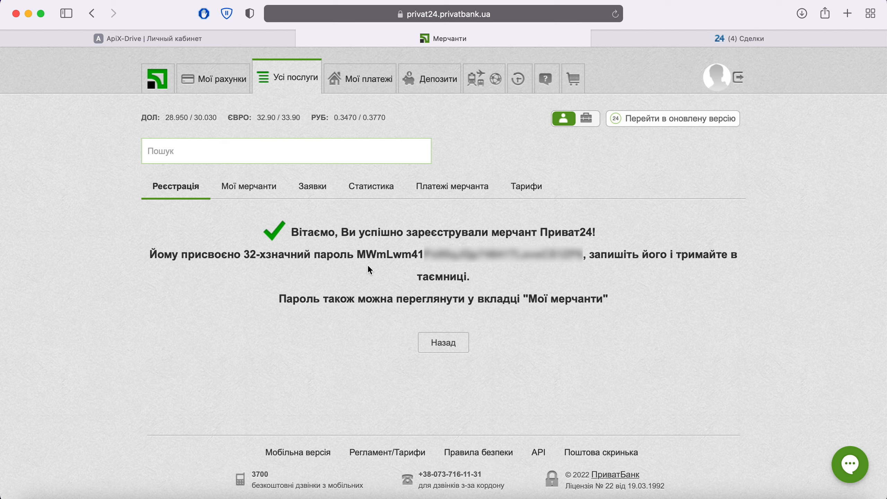
# Copy the new merchant's password from Privat24 into the Личный пароль мерчанта field of the ApiX-Drive integration settings.
pyautogui.moveTo(357, 255); pyautogui.dragTo(582, 262)
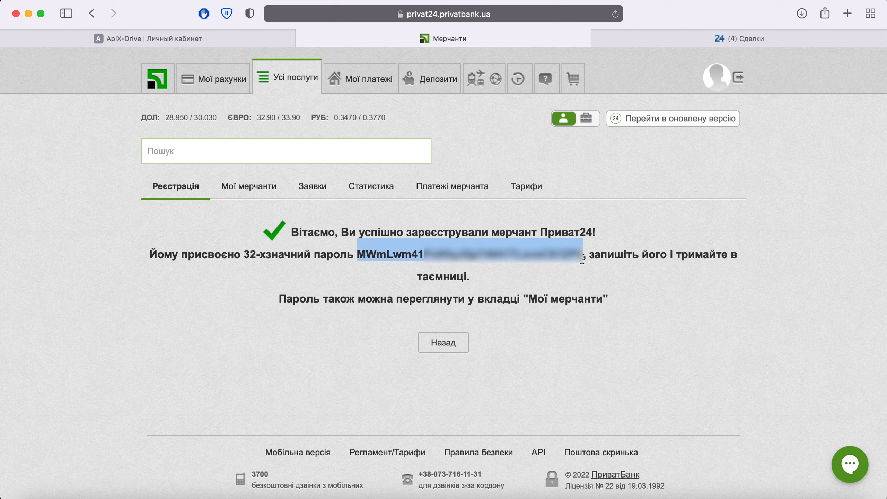
pyautogui.rightClick(523, 253)
pyautogui.click(542, 308)
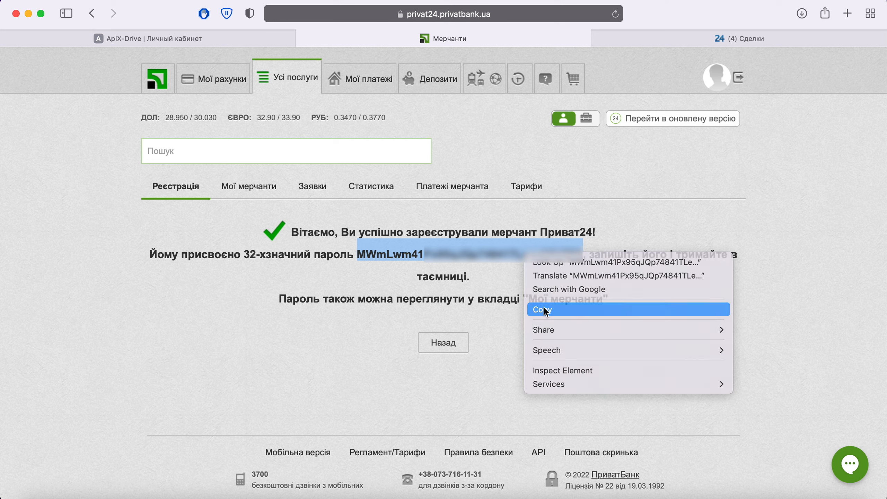
pyautogui.click(183, 38)
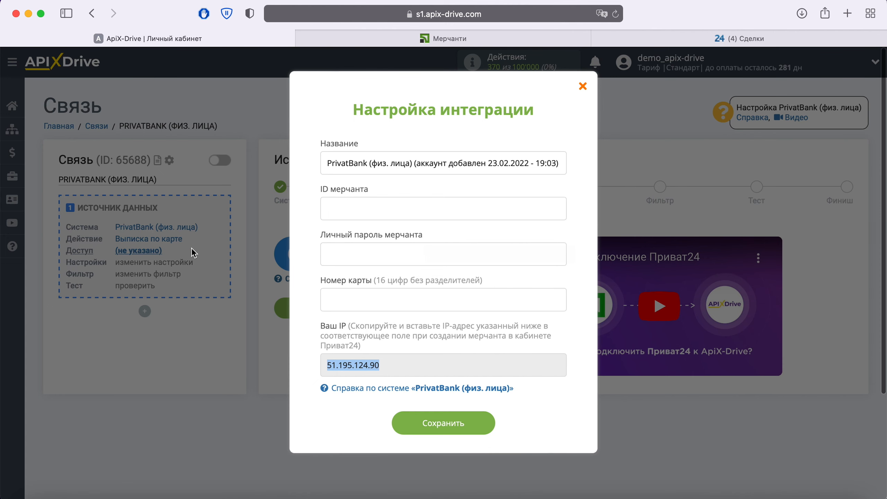
pyautogui.rightClick(347, 257)
pyautogui.click(365, 289)
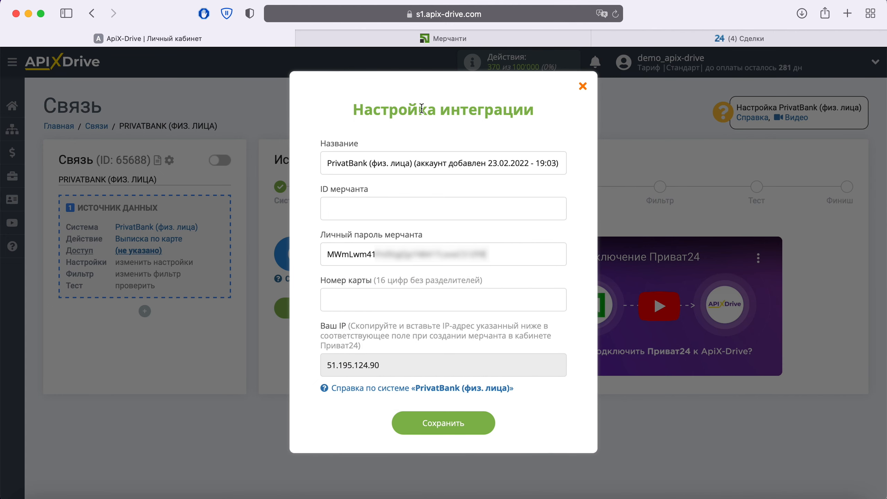
# Copy the newest merchant's ID from Privat24's Мої мерчанти list into the ID мерчанта field in ApiX-Drive.
pyautogui.click(445, 39)
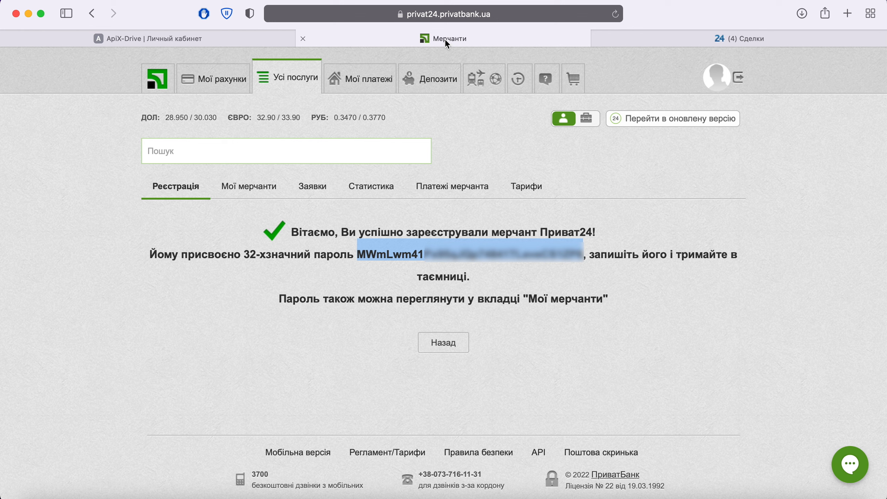
pyautogui.click(246, 193)
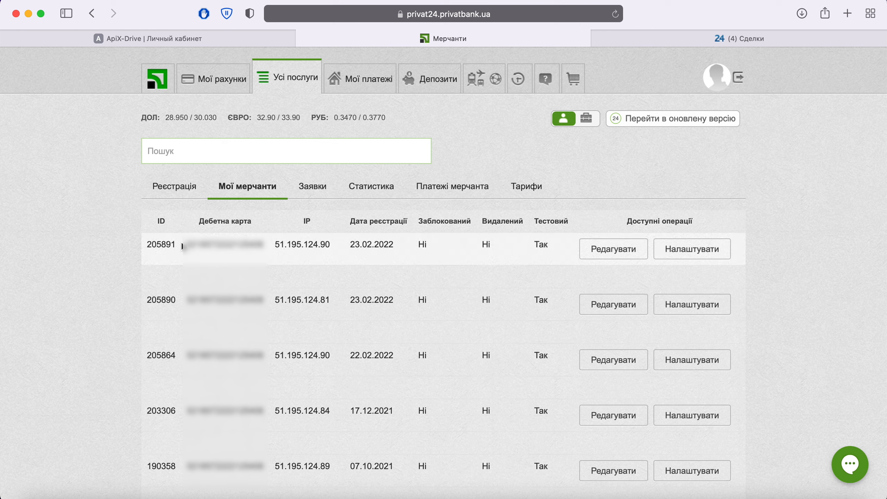
pyautogui.moveTo(176, 244); pyautogui.dragTo(147, 243)
pyautogui.rightClick(150, 244)
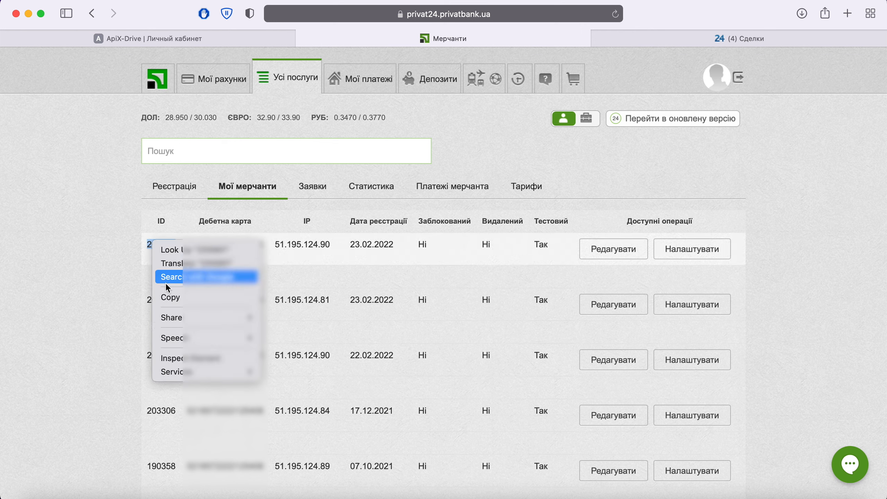
pyautogui.click(175, 297)
pyautogui.click(160, 39)
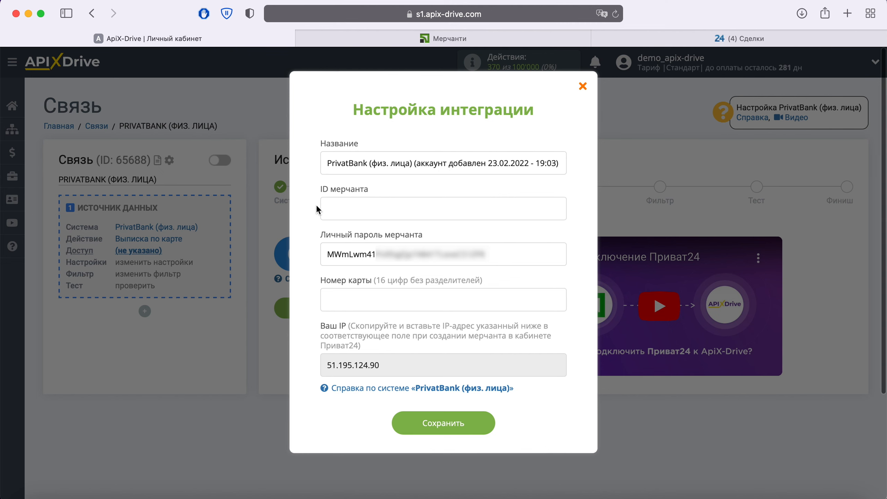
pyautogui.rightClick(332, 205)
pyautogui.click(360, 239)
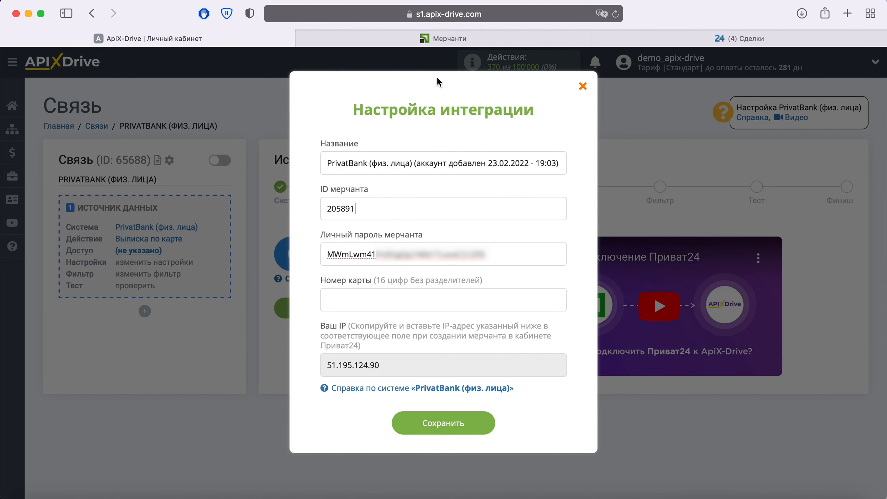
# Copy the new merchant's debit card number from Privat24 into the Номер карты field in ApiX-Drive and save the integration.
pyautogui.click(459, 44)
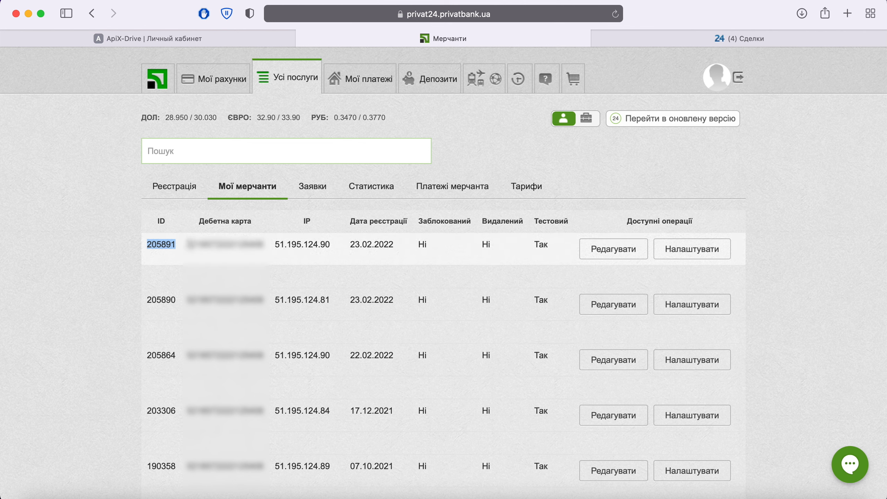
pyautogui.moveTo(188, 244); pyautogui.dragTo(264, 244)
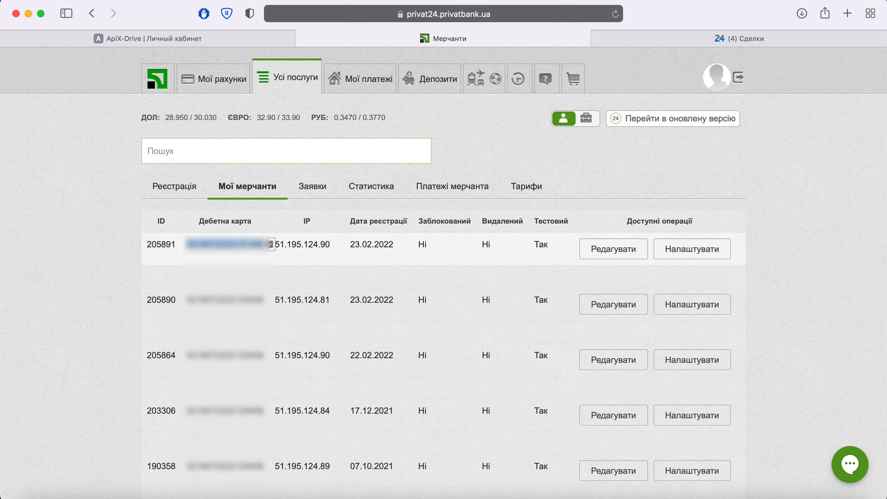
pyautogui.rightClick(248, 241)
pyautogui.click(270, 297)
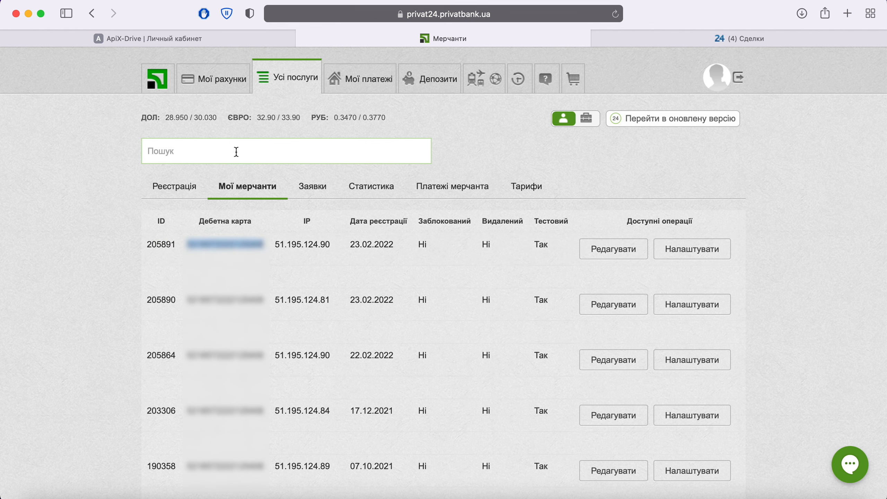
pyautogui.click(194, 40)
pyautogui.rightClick(331, 296)
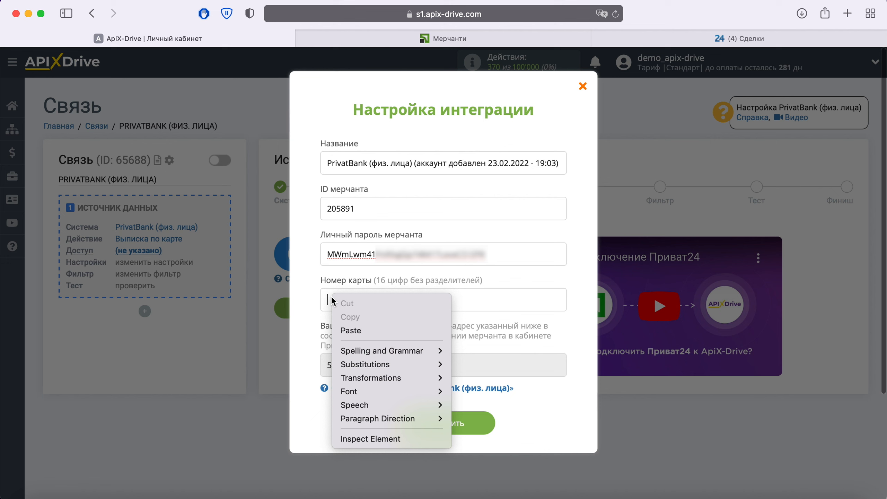
pyautogui.click(359, 330)
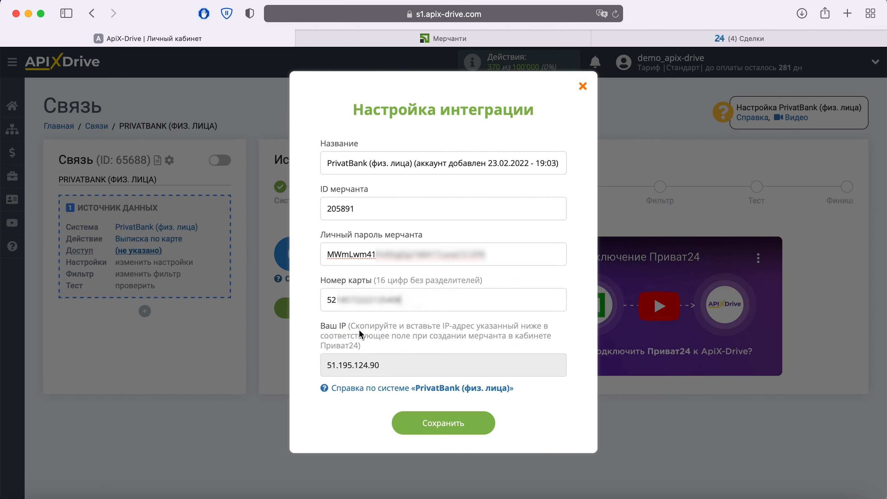
pyautogui.click(478, 413)
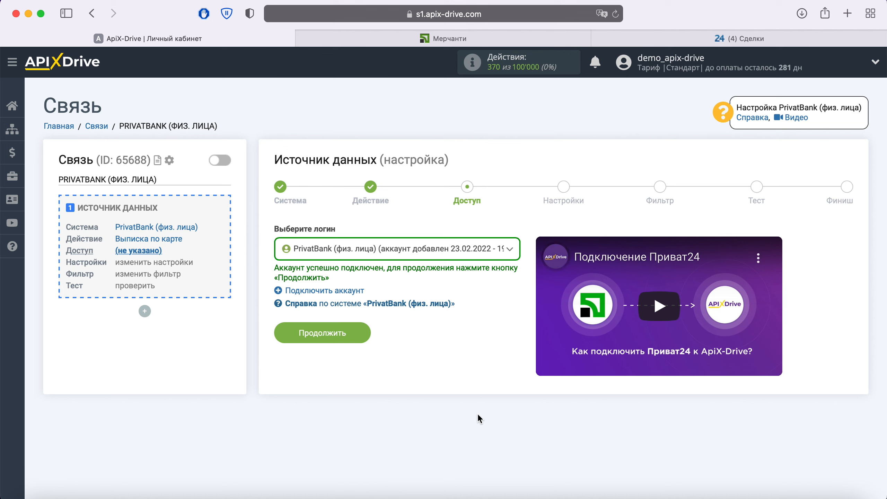
# Select the newly connected PrivatBank account as the login and proceed to the test stage without adding a filter condition.
pyautogui.click(503, 255)
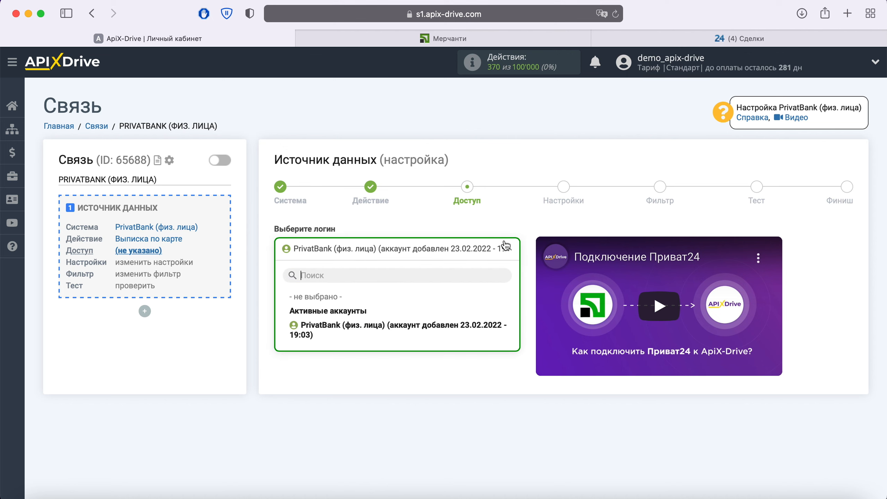
pyautogui.click(435, 326)
pyautogui.click(349, 332)
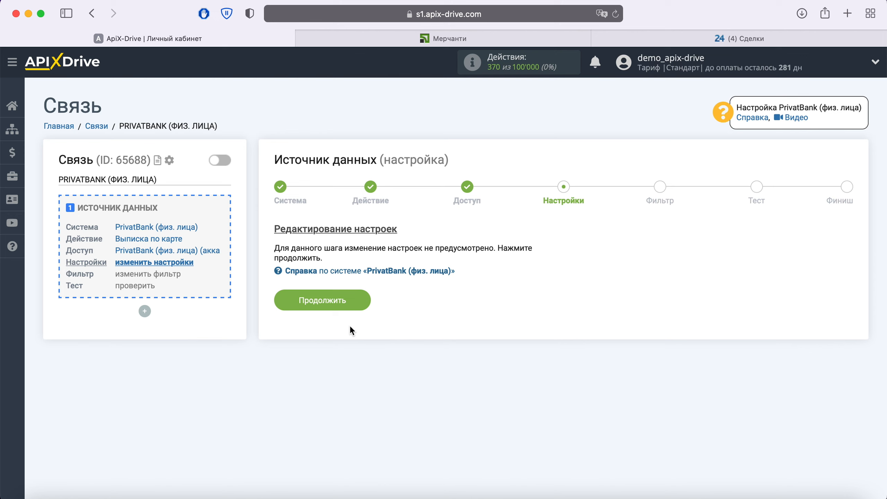
pyautogui.click(360, 302)
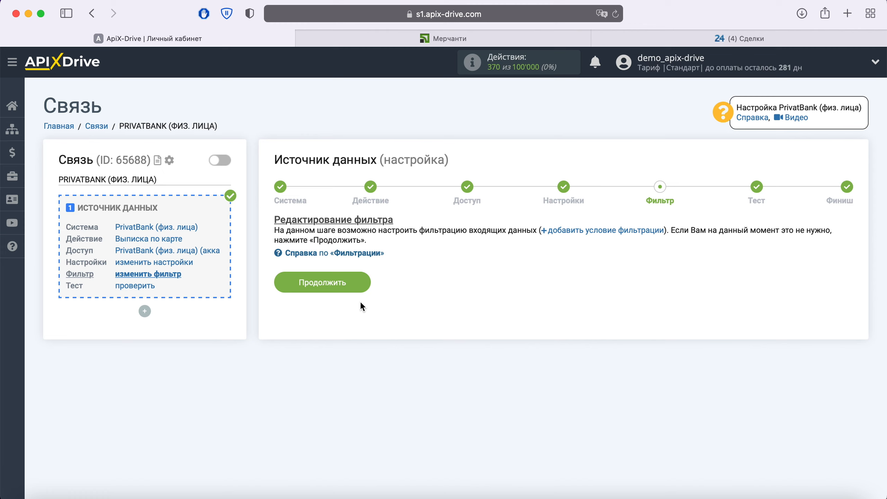
pyautogui.click(363, 282)
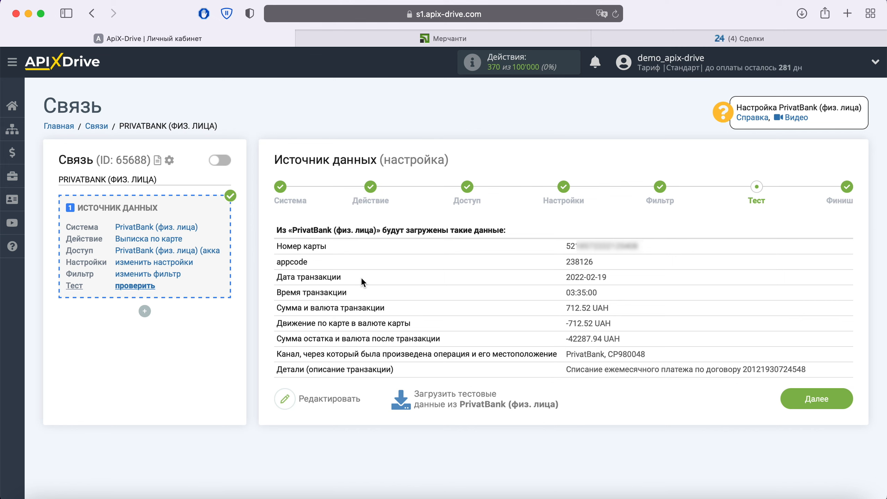
# Finish the data source setup, start configuring Прием данных and choose Битрикс24 as the receiving system.
pyautogui.click(838, 398)
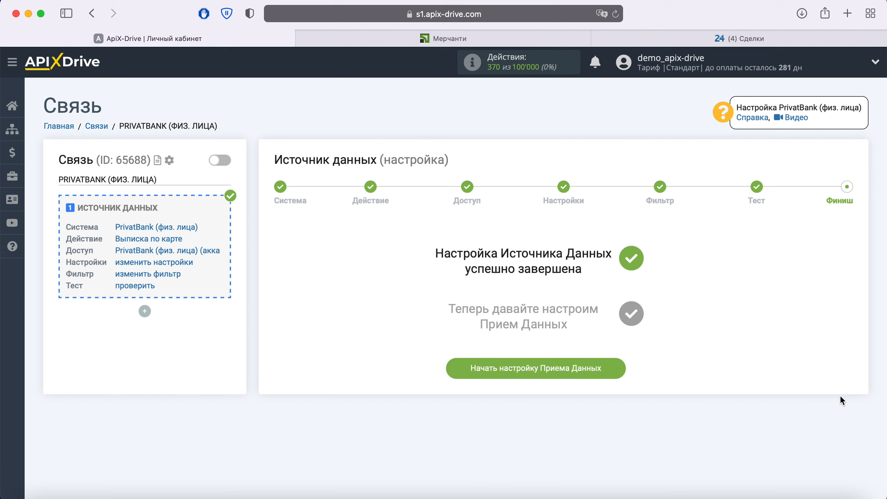
pyautogui.click(619, 369)
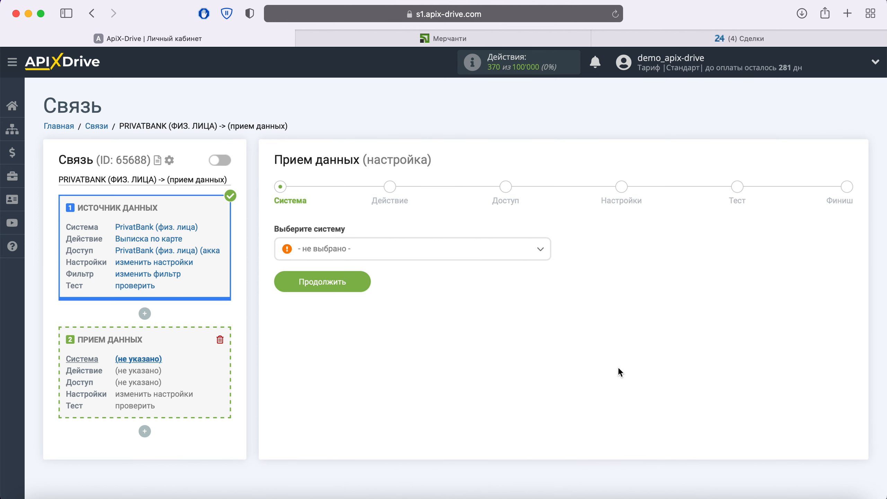
pyautogui.click(443, 256)
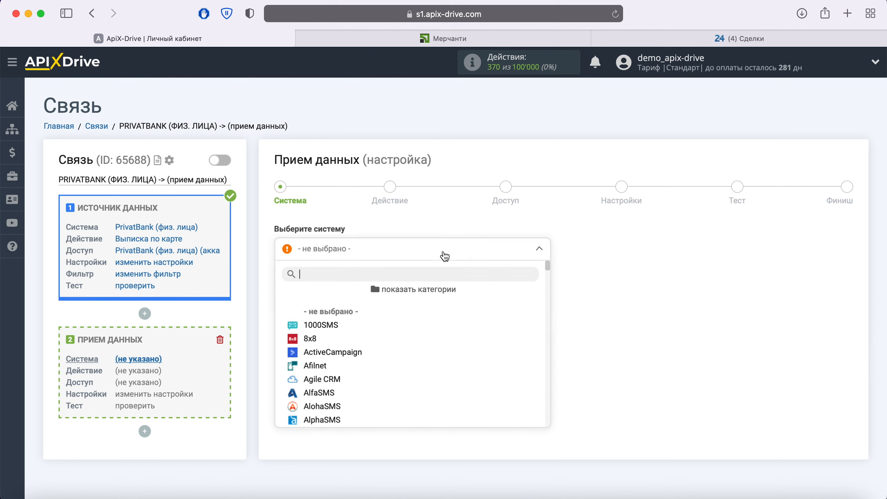
pyautogui.scroll(-15, 458, 343)
pyautogui.scroll(-20, 457, 344)
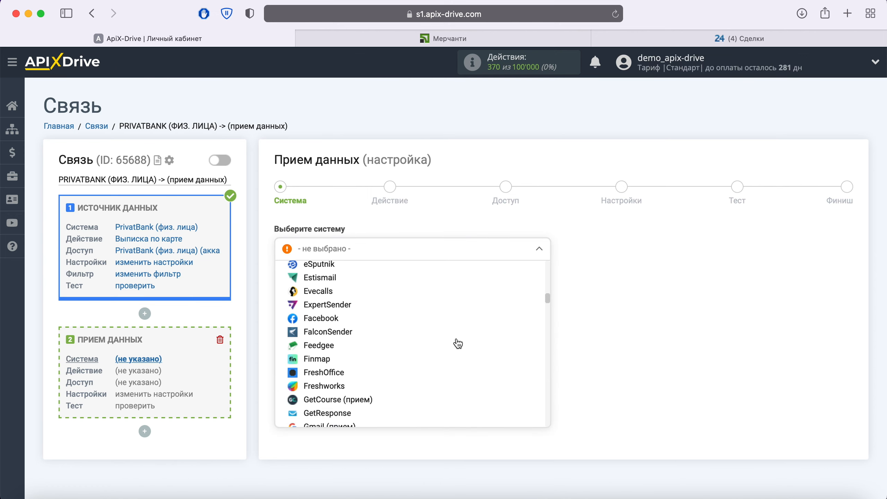
pyautogui.scroll(-20, 458, 343)
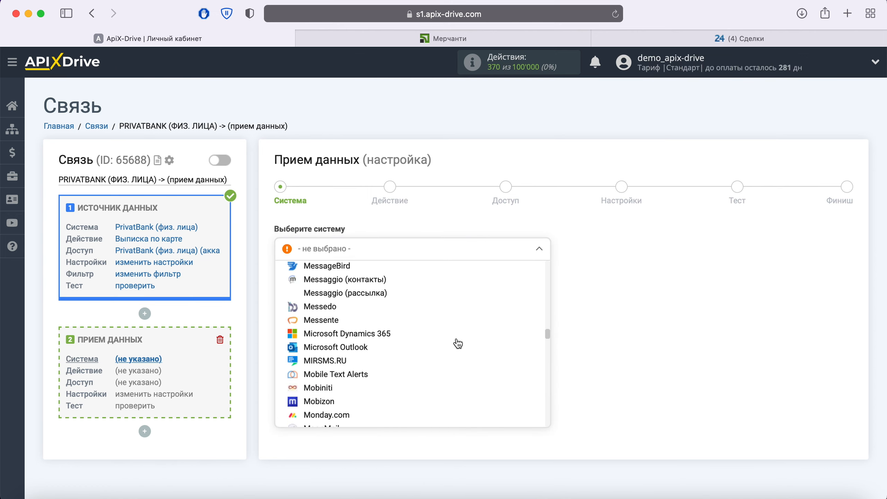
pyautogui.scroll(-15, 458, 371)
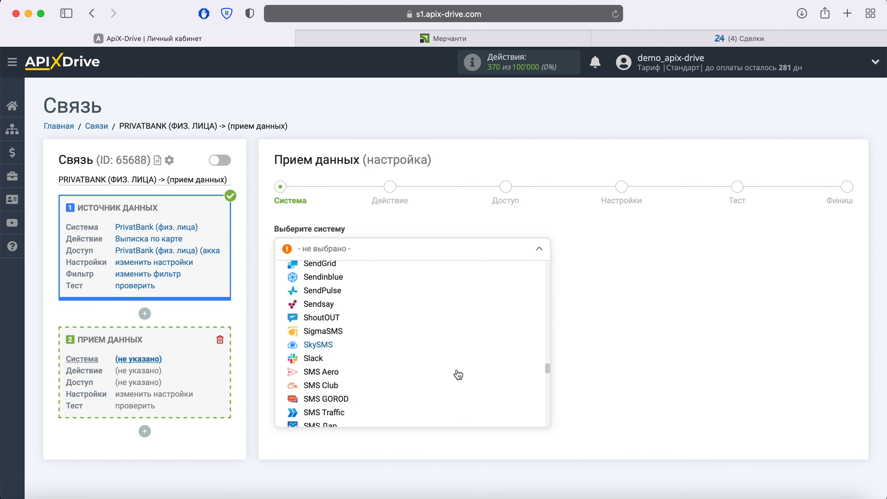
pyautogui.scroll(-12, 457, 377)
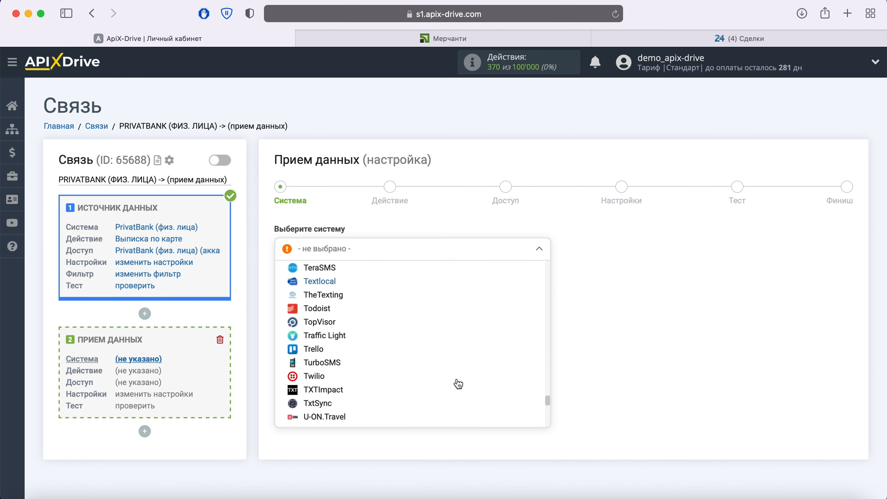
pyautogui.click(323, 361)
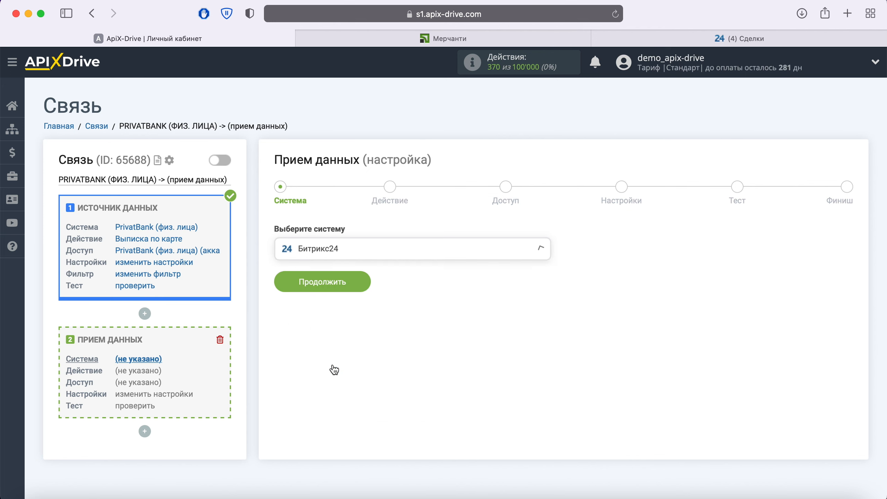
pyautogui.click(362, 286)
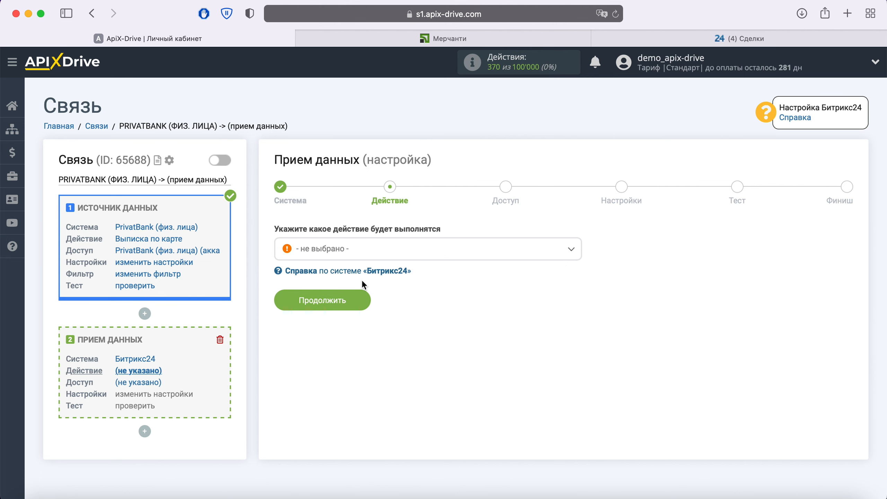
# Set the Битрикс24 action to Отправка сделок and continue to the access stage.
pyautogui.click(366, 254)
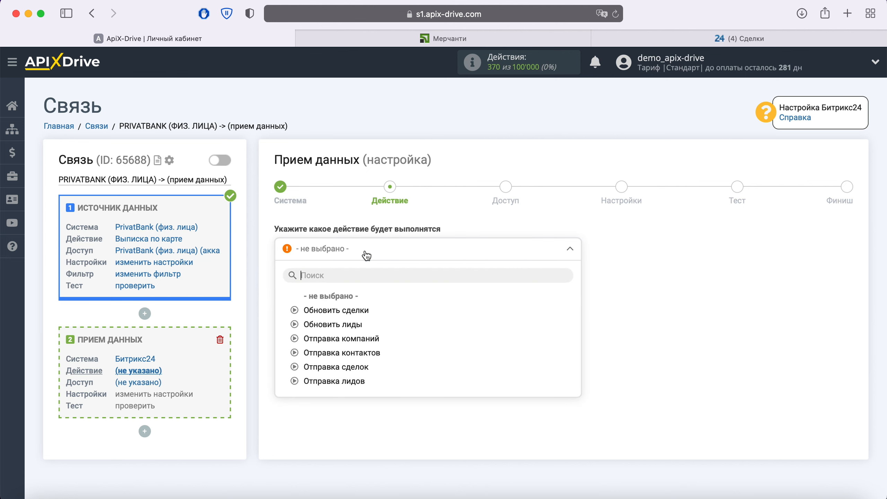
pyautogui.click(336, 367)
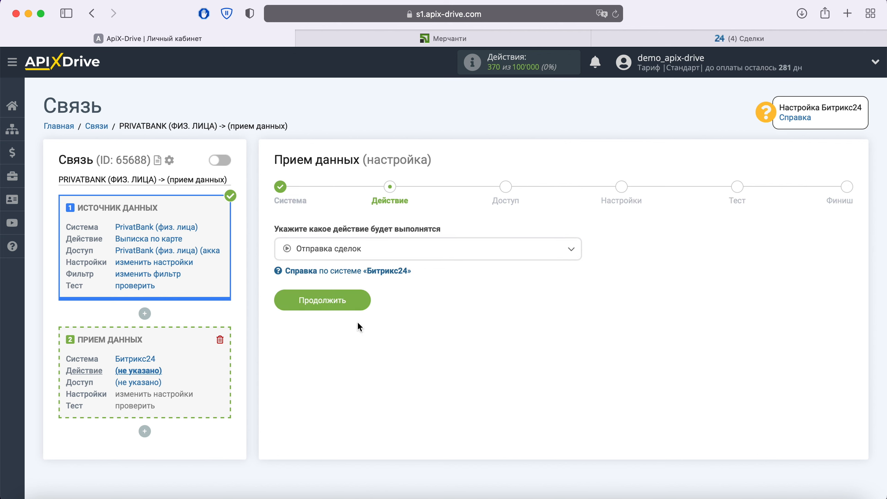
pyautogui.click(359, 309)
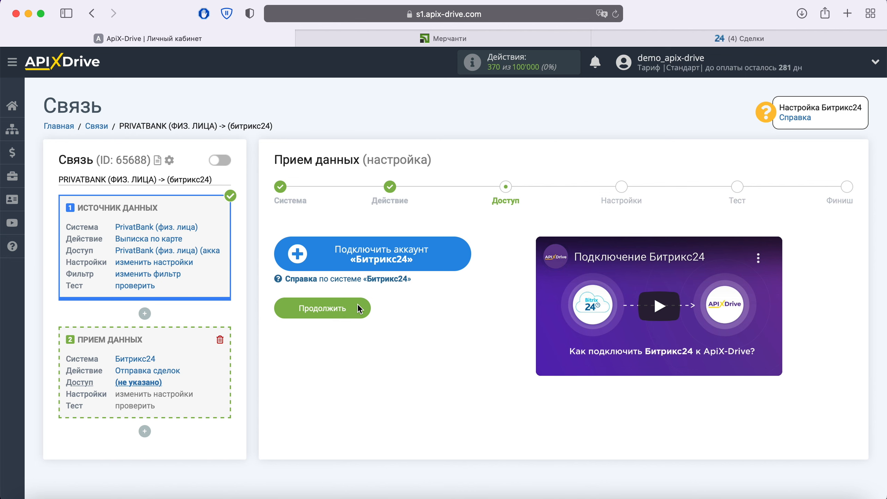
# Start connecting a Битрикс24 account, with облако as the installation type and Украина as the registration country.
pyautogui.click(465, 257)
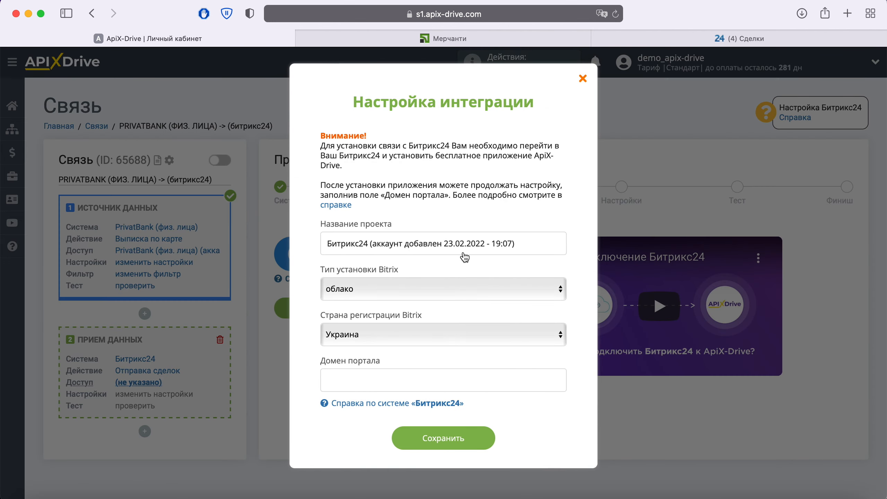
pyautogui.click(425, 285)
pyautogui.click(424, 284)
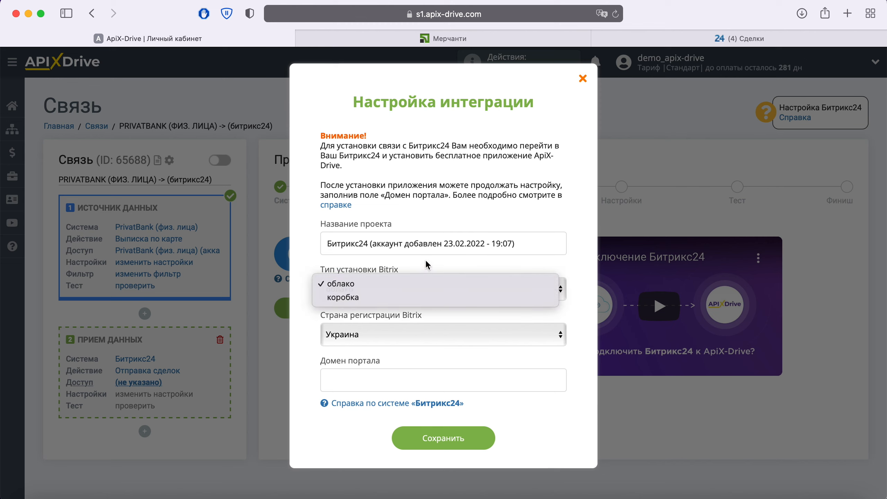
pyautogui.click(425, 334)
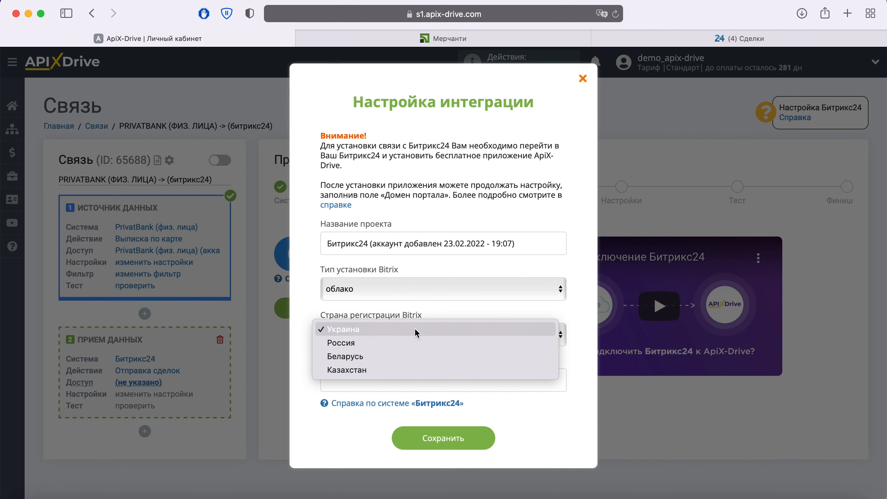
pyautogui.click(428, 314)
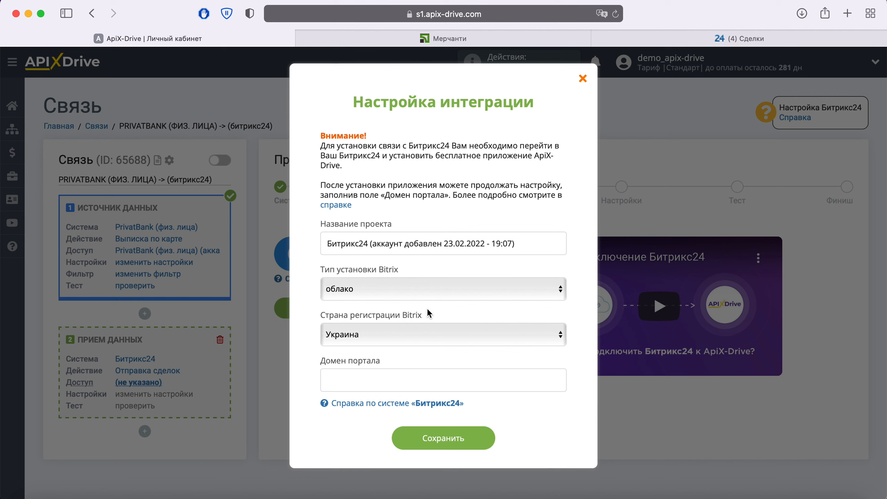
# Switch to the Bitrix24 portal, search its Маркет for "apix-drive" and open the ApiX-Drive application page.
pyautogui.click(716, 40)
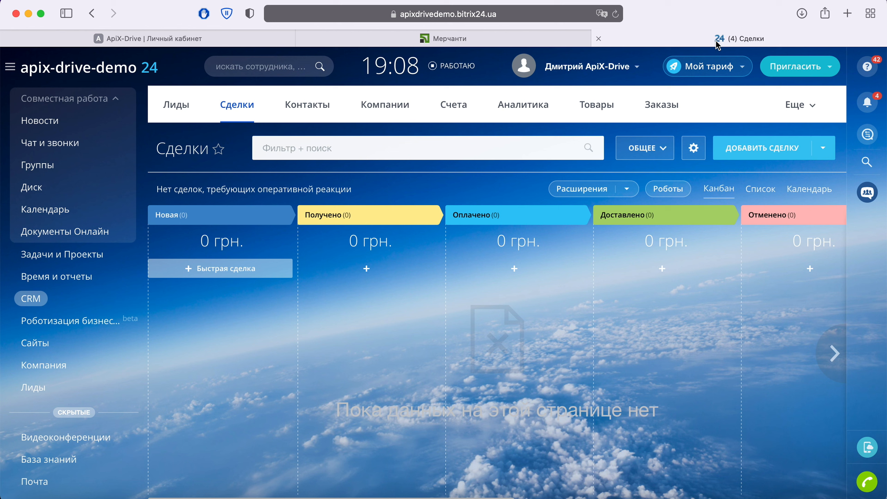
pyautogui.scroll(-6, 79, 347)
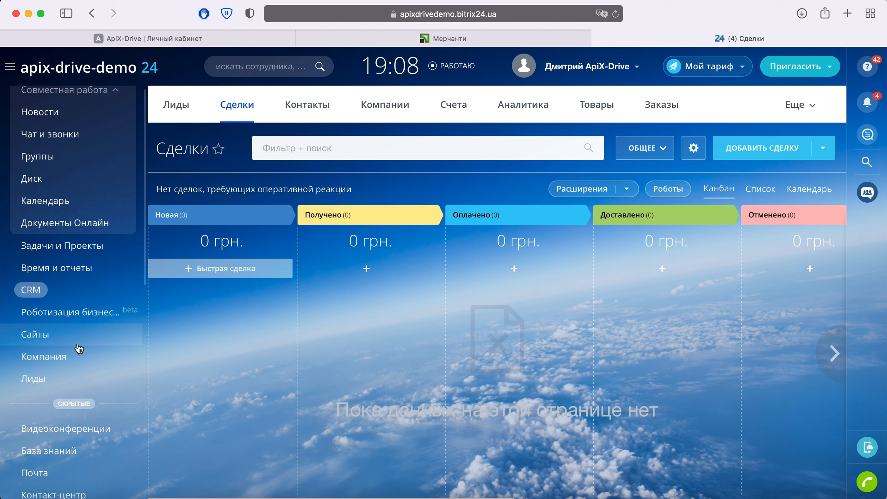
pyautogui.scroll(-4, 70, 349)
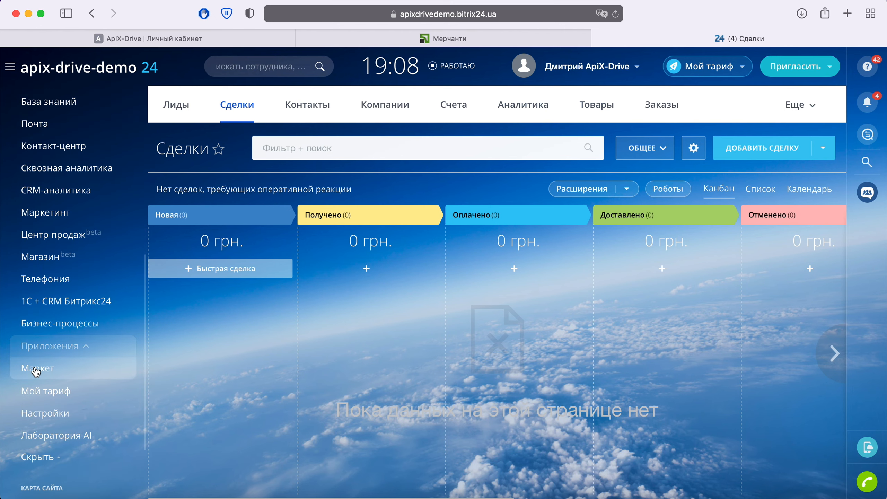
pyautogui.click(35, 370)
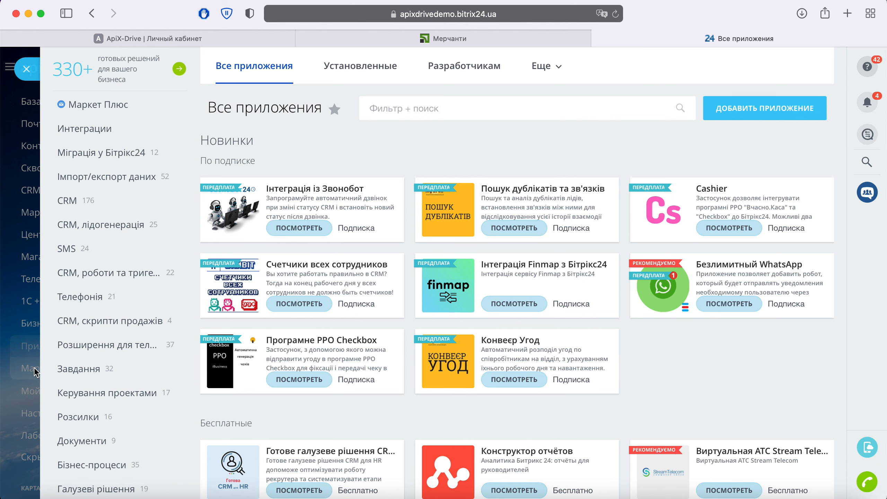
pyautogui.write('apix-drive')
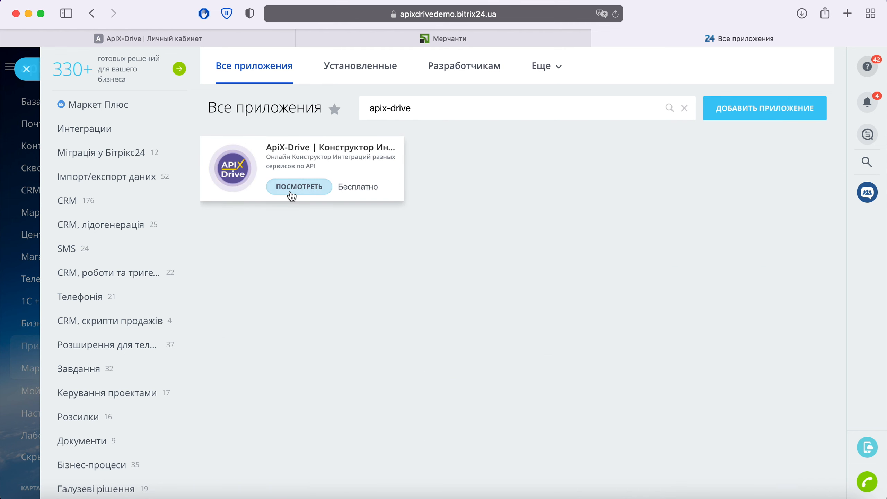
pyautogui.click(292, 195)
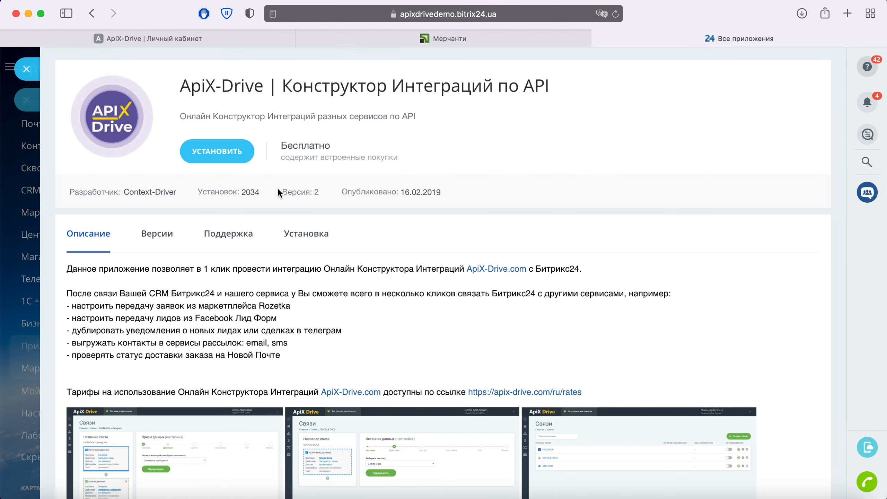
# Install the ApiX-Drive application in Bitrix24, accepting the licence agreement and the privacy policy.
pyautogui.click(241, 152)
pyautogui.click(322, 356)
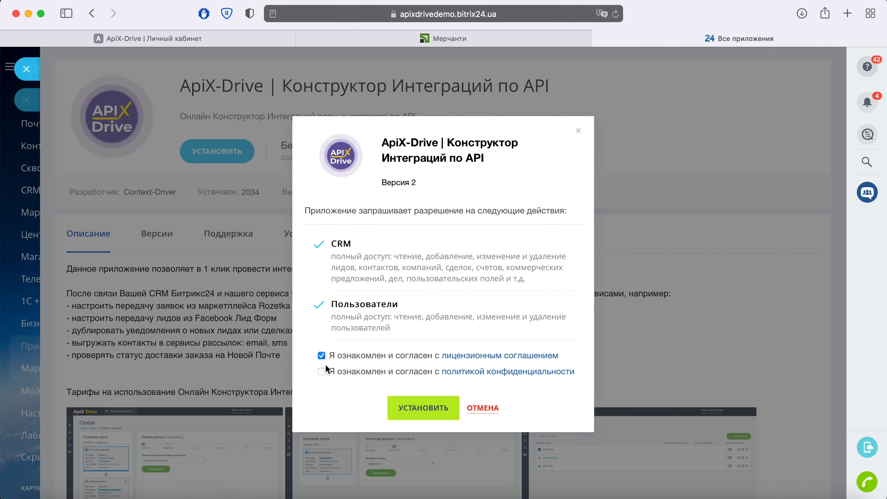
pyautogui.click(321, 372)
pyautogui.click(437, 417)
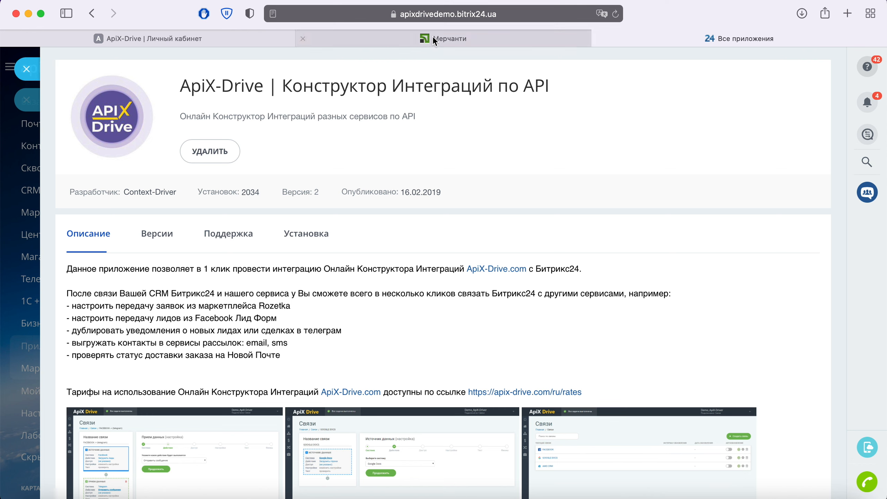
# Copy the portal address apixdrivedemo.bitrix24.ua from Bitrix24 into the Домен портала field in ApiX-Drive and save the integration.
pyautogui.click(441, 14)
pyautogui.moveTo(403, 14); pyautogui.dragTo(305, 14)
pyautogui.rightClick(333, 15)
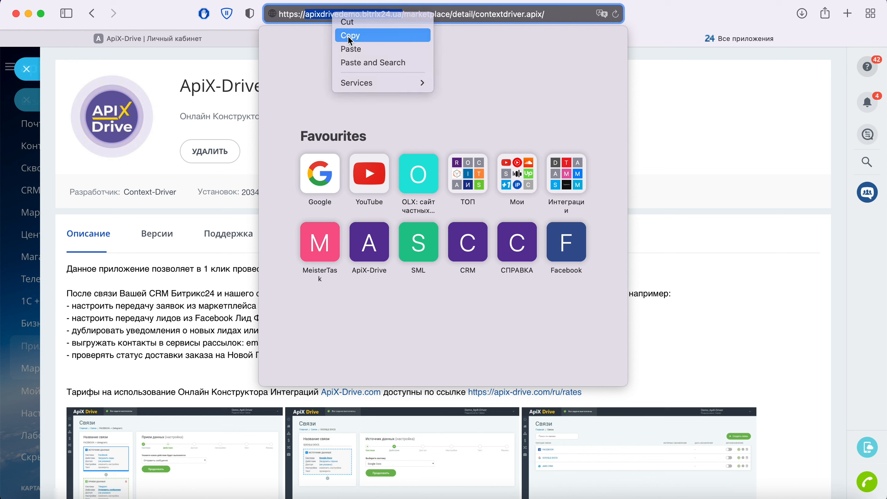
pyautogui.click(345, 37)
pyautogui.click(214, 44)
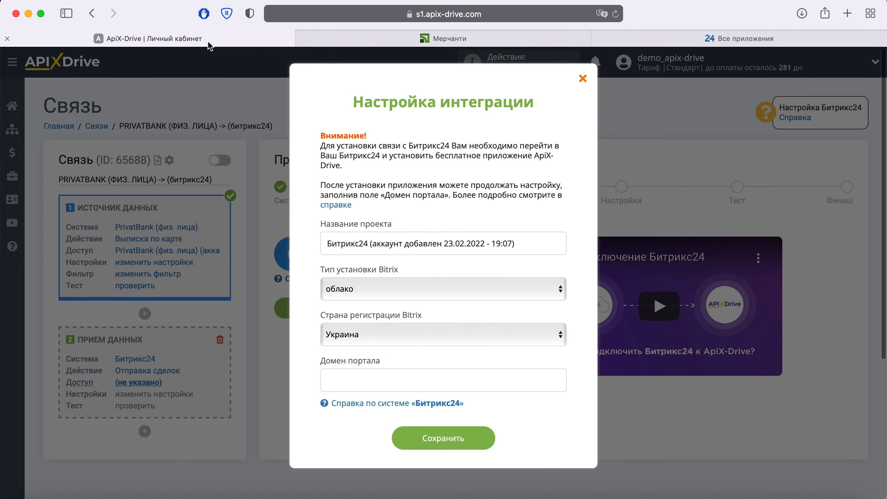
pyautogui.rightClick(357, 378)
pyautogui.click(375, 381)
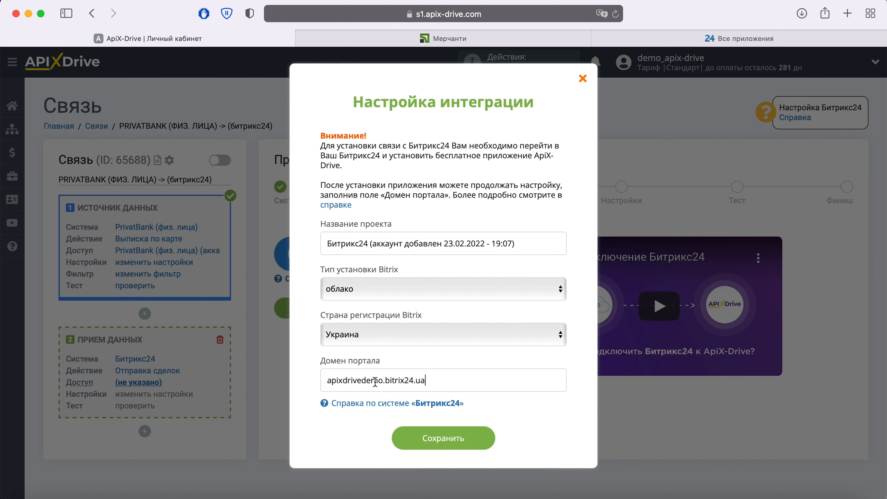
pyautogui.click(479, 433)
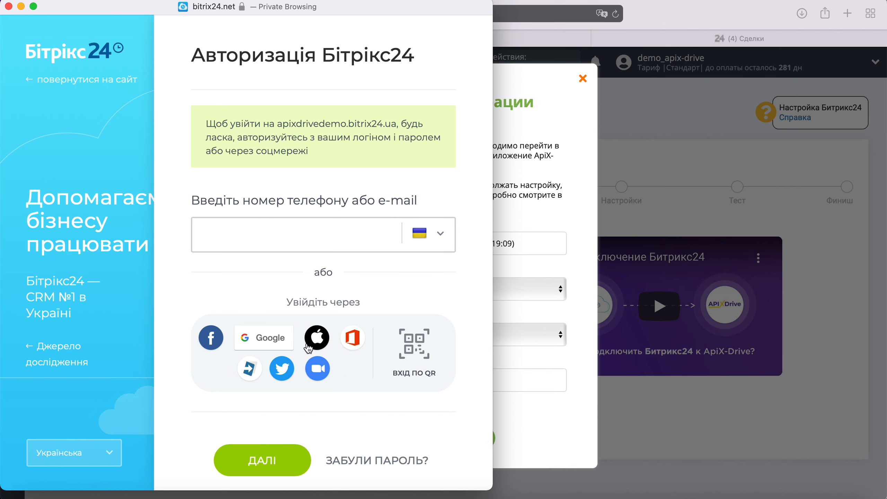
# Sign in to Bitrix24 with the account's e-mail and password to authorize the connection.
pyautogui.rightClick(262, 242)
pyautogui.click(296, 276)
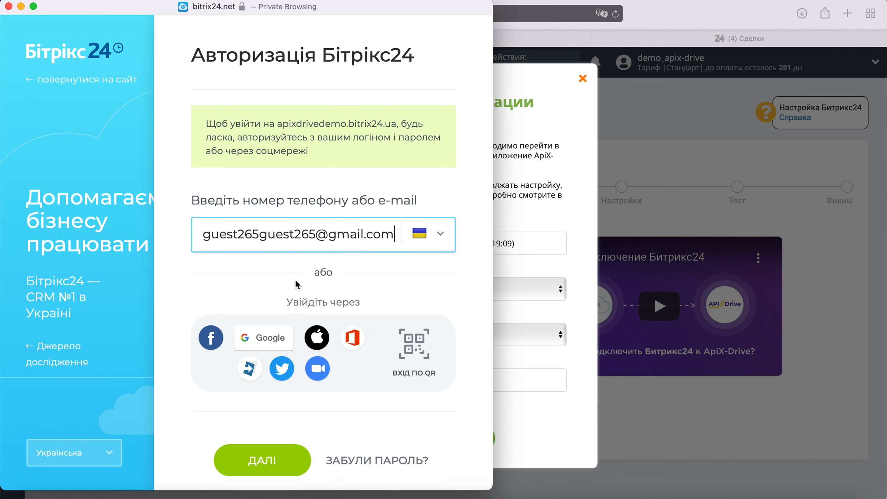
pyautogui.click(295, 452)
pyautogui.click(270, 373)
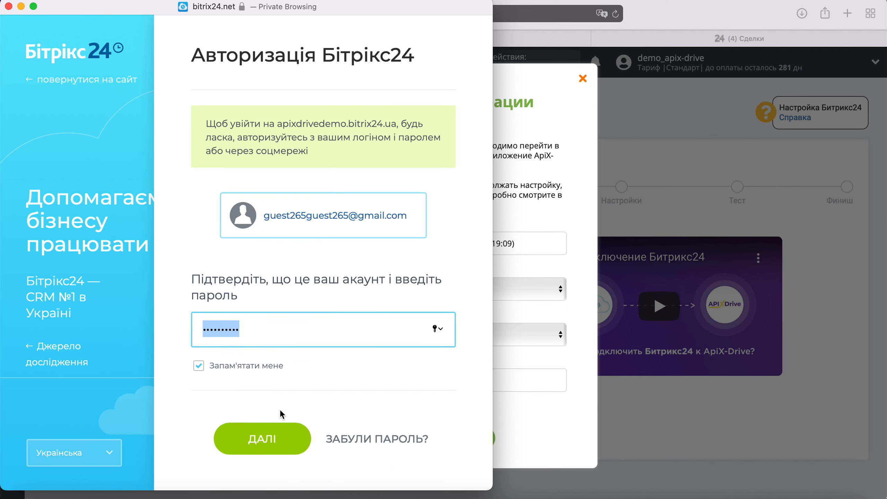
pyautogui.click(295, 440)
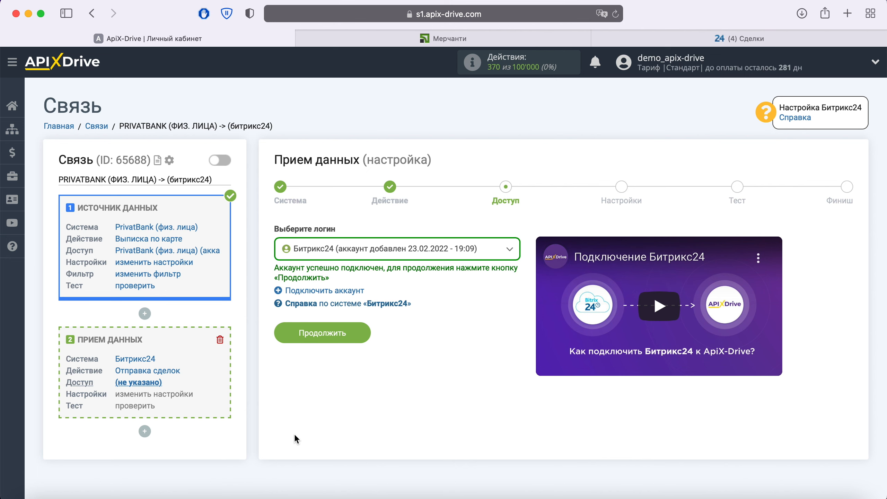
# Select the newly connected Битрикс24 account as the login and continue to the settings stage.
pyautogui.click(504, 256)
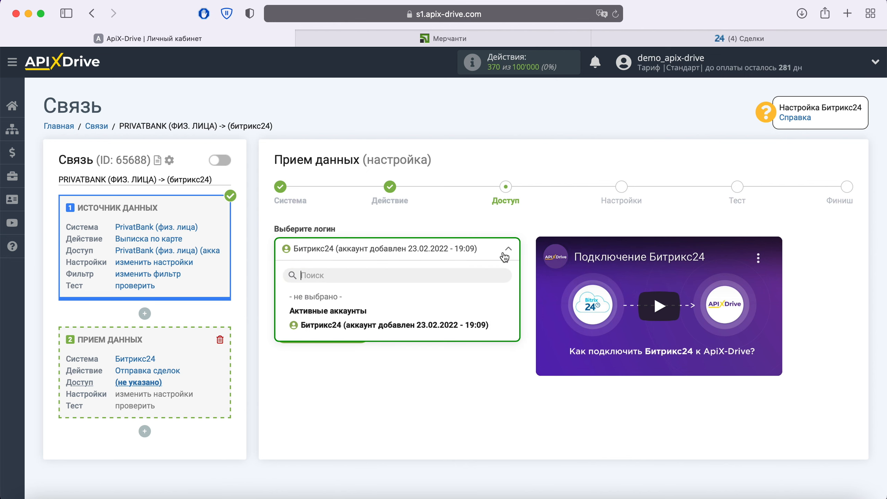
pyautogui.click(432, 325)
pyautogui.click(362, 332)
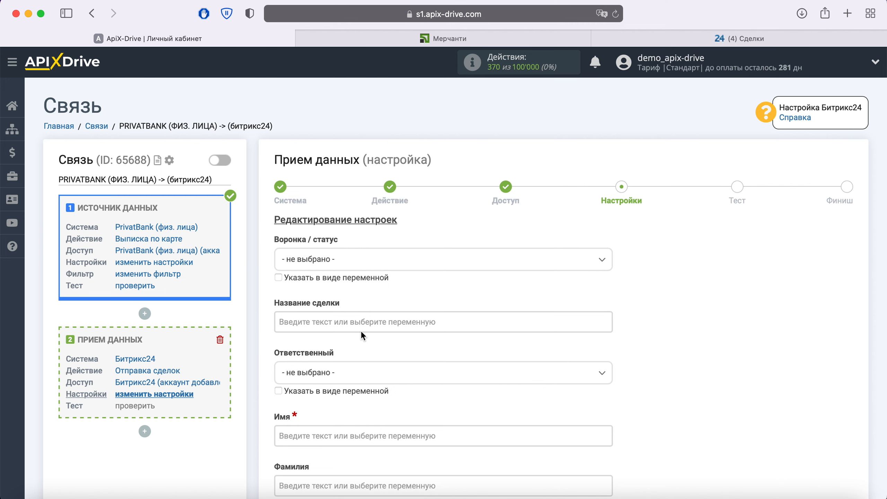
# Fill the Название сделки field with the text "Новая транзакция из PrivatBank" followed by the variable Движение по карте в валюте карты.
pyautogui.click(337, 323)
pyautogui.scroll(-5, 336, 323)
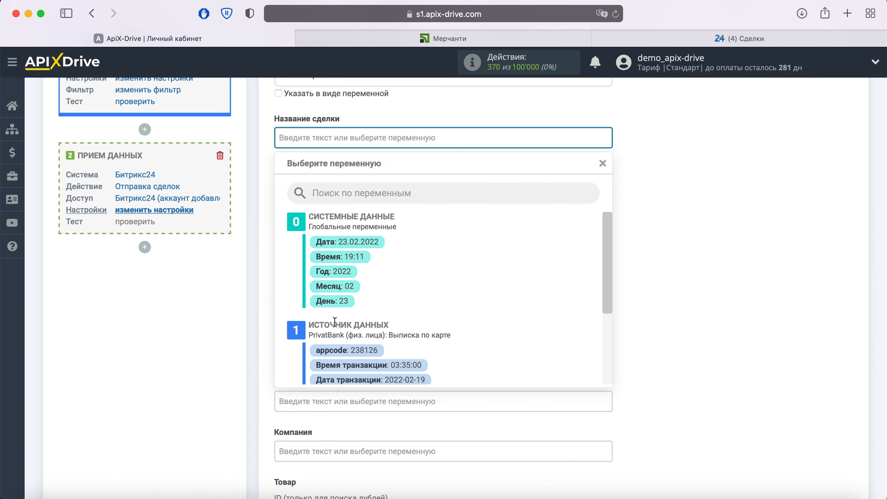
pyautogui.scroll(-2, 526, 300)
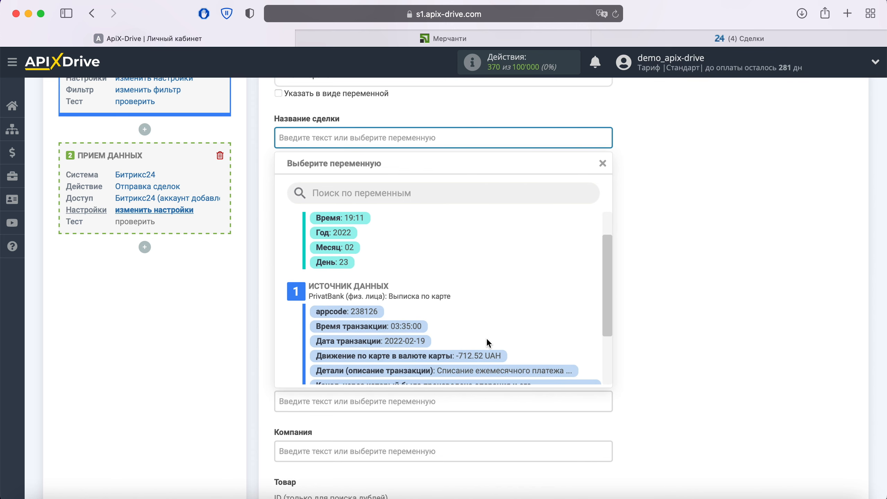
pyautogui.click(476, 356)
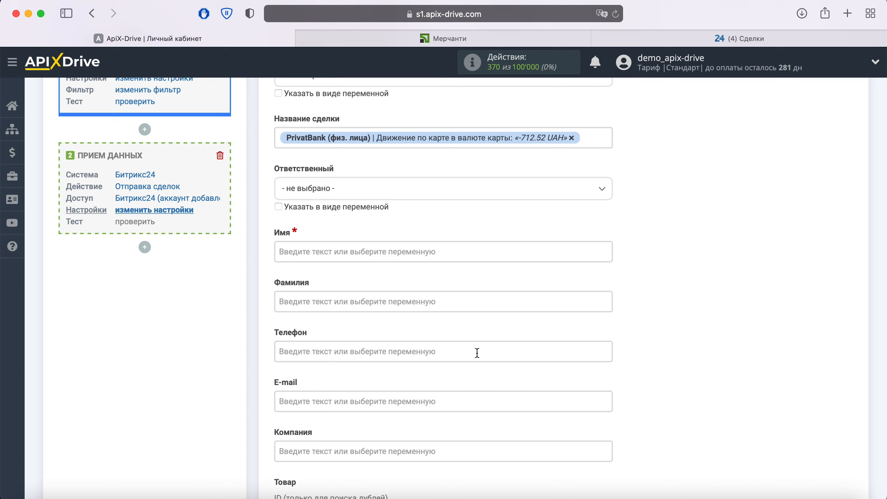
pyautogui.click(279, 137)
pyautogui.write('Новая тр ')
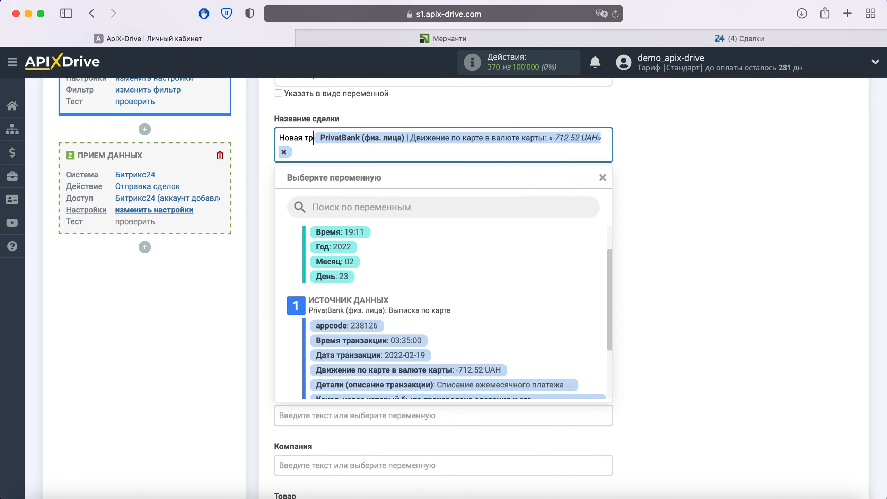
pyautogui.write('анзакция из Pri')
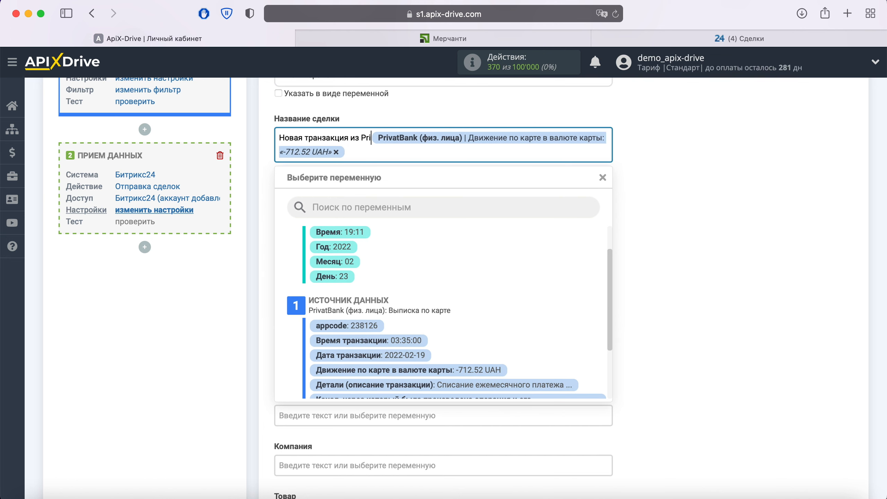
pyautogui.write('vatBank')
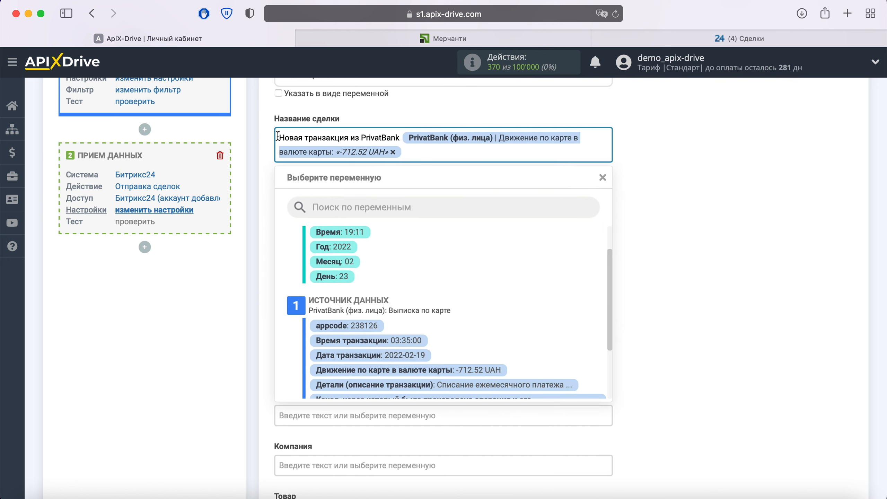
pyautogui.click(694, 166)
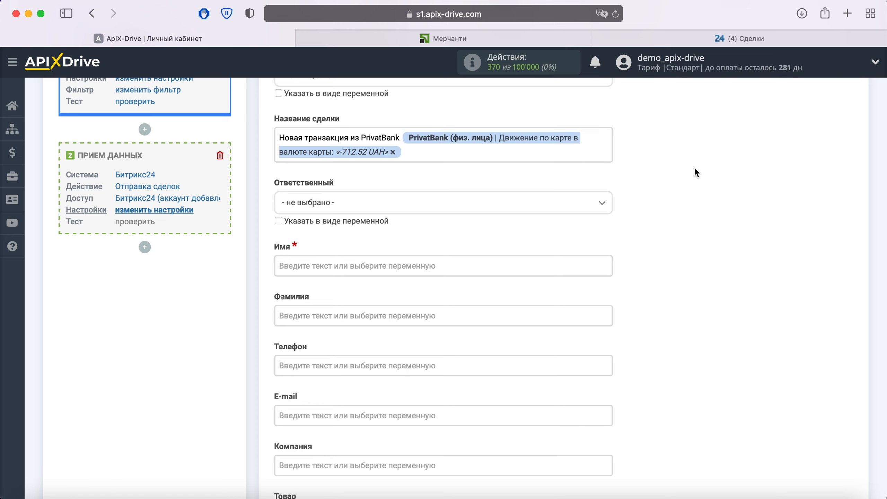
# Set the deal's Воронка / статус to Без воронки: Новая.
pyautogui.scroll(3, 696, 170)
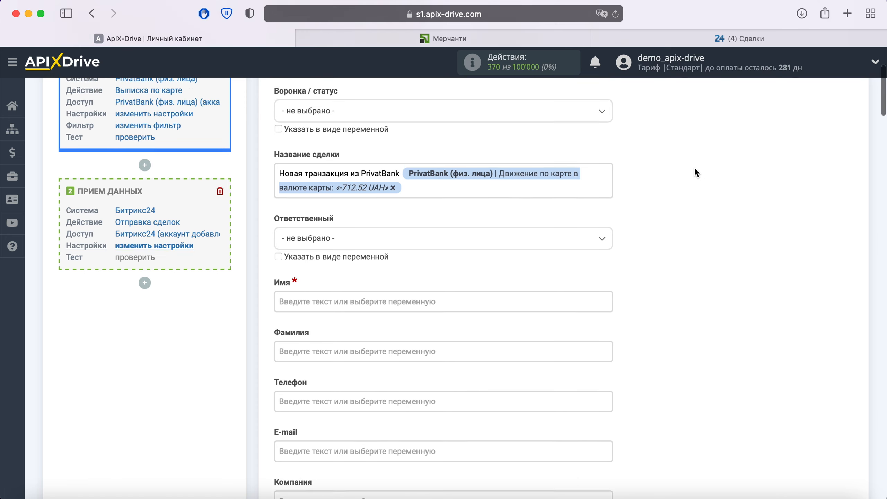
pyautogui.click(428, 123)
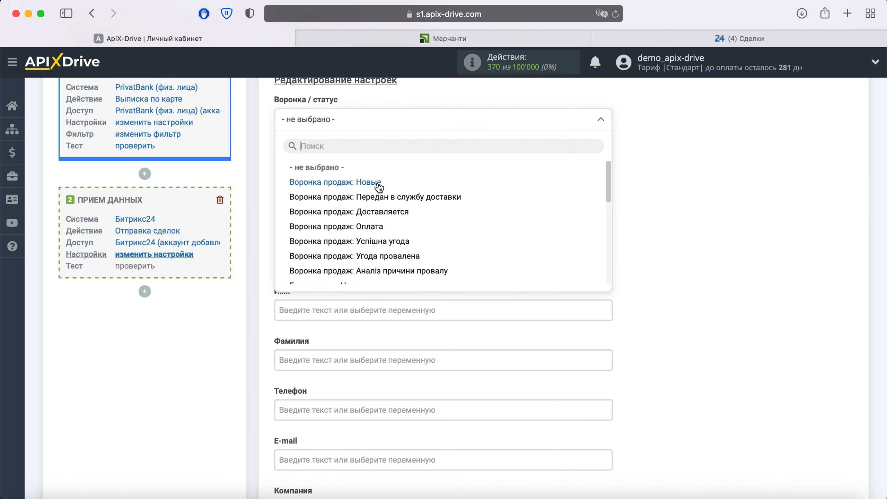
pyautogui.scroll(-5, 381, 192)
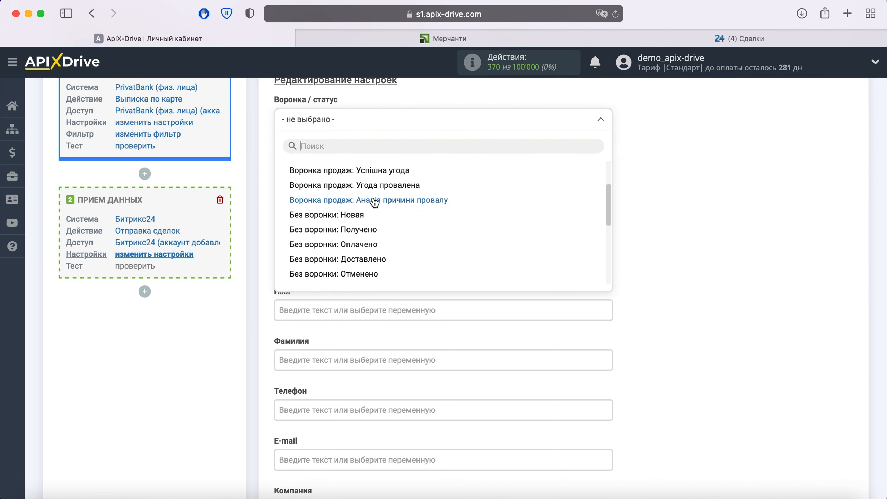
pyautogui.click(355, 215)
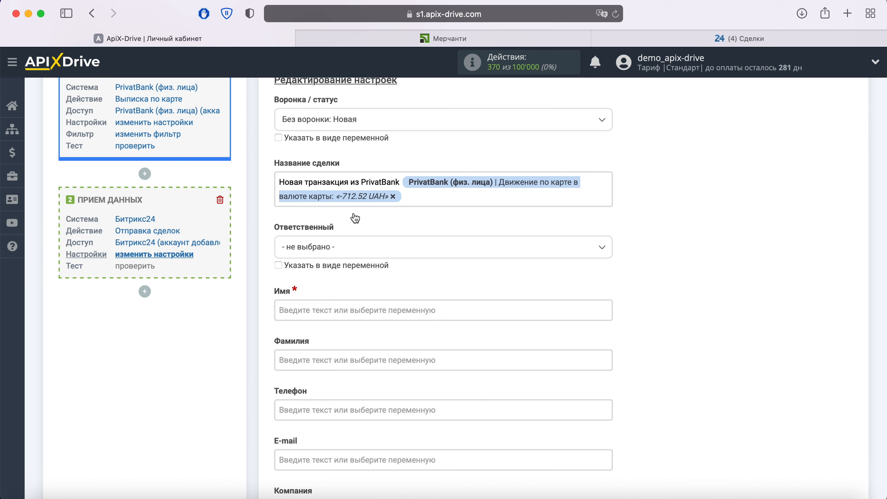
# Enter the contact's first name as fixed text in the required Имя field.
pyautogui.click(325, 302)
pyautogui.scroll(-5, 325, 304)
pyautogui.write('Ivan')
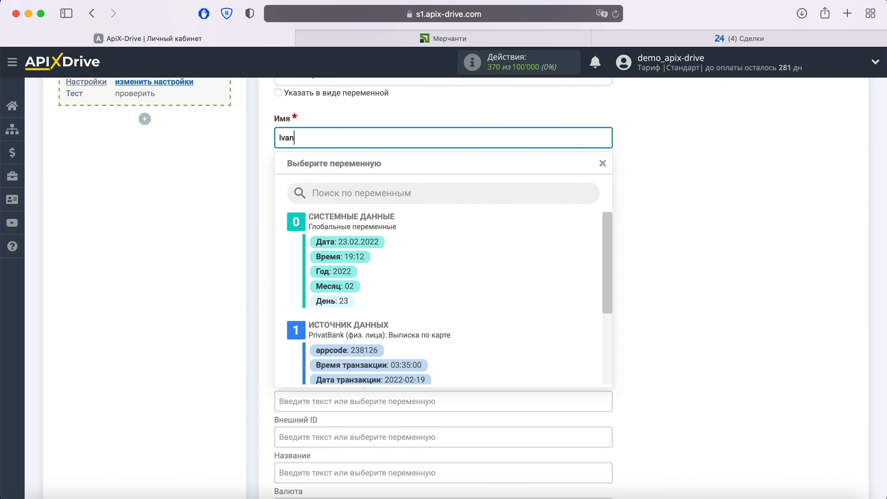
pyautogui.click(698, 301)
# Start the Комментарии field with the text "Новая транзакция" followed by the variables Дата транзакции and Время транзакции.
pyautogui.scroll(-3, 698, 303)
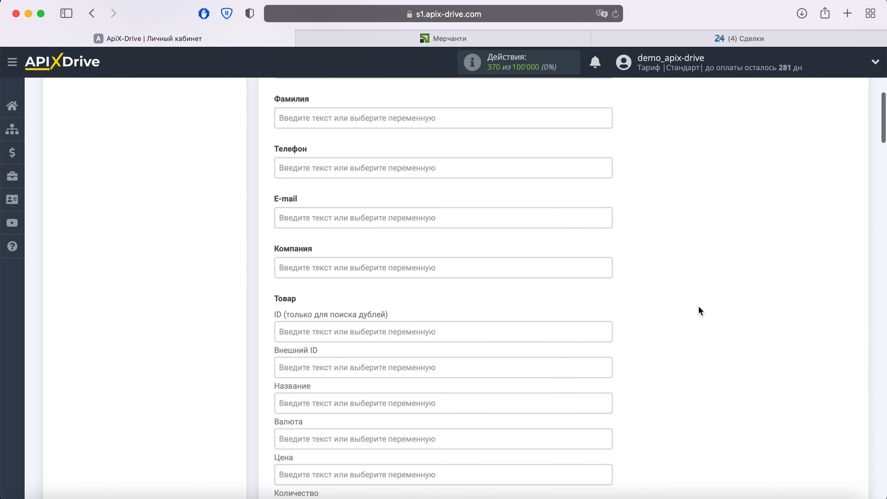
pyautogui.scroll(-15, 700, 310)
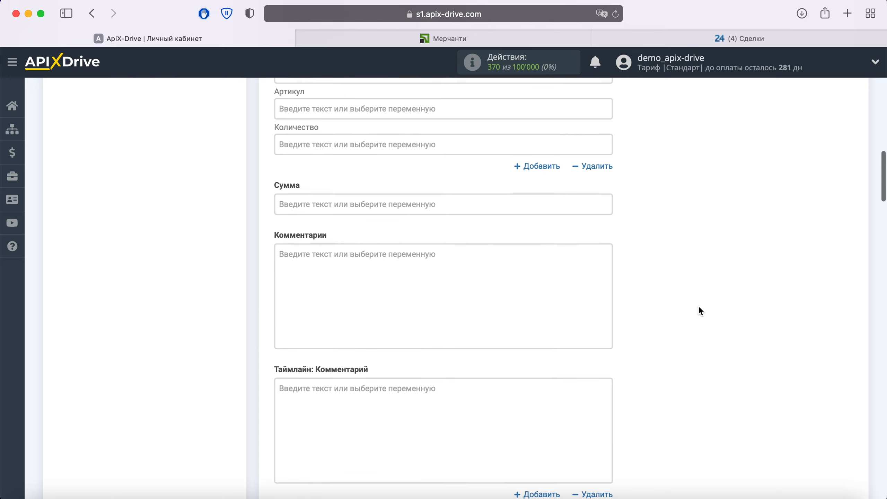
pyautogui.scroll(-3, 700, 311)
pyautogui.click(329, 175)
pyautogui.write('Новая ')
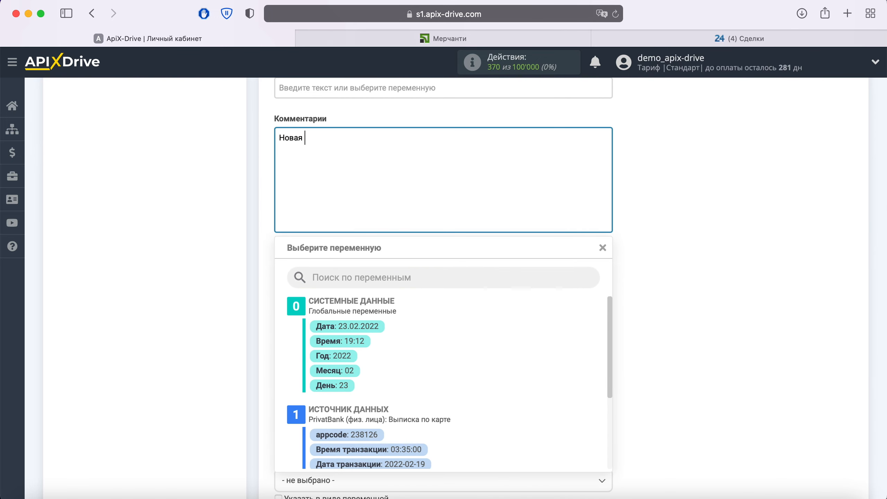
pyautogui.write('транзакция')
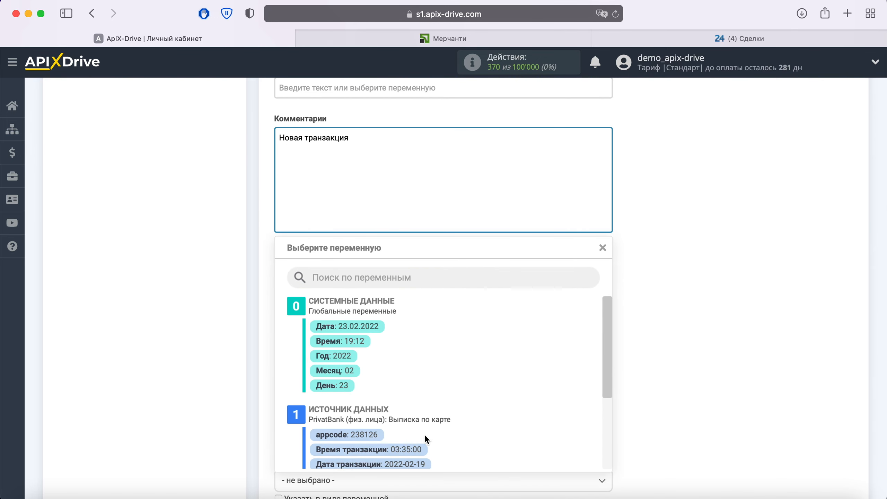
pyautogui.click(410, 464)
pyautogui.click(590, 144)
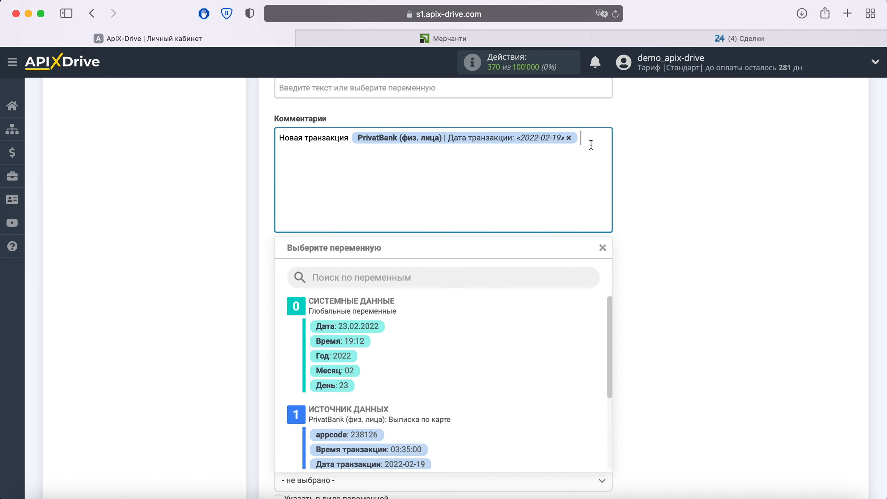
pyautogui.click(410, 450)
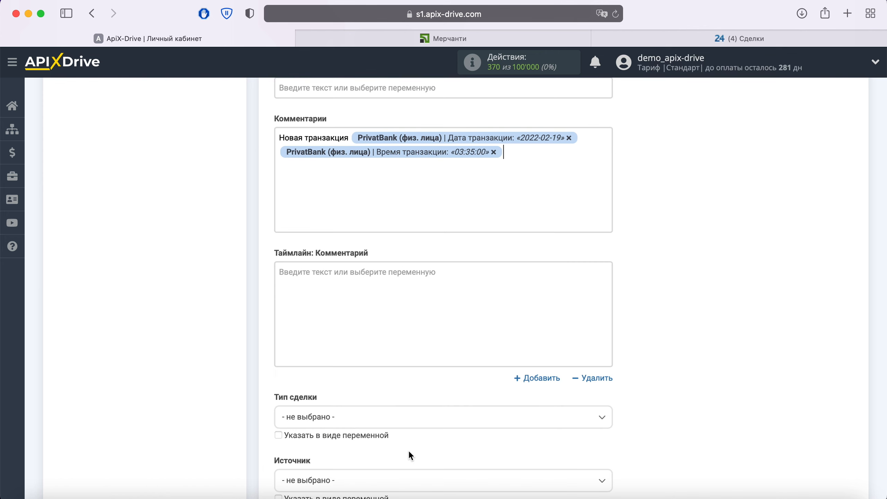
# Add comment lines "Сумма" with the variable Движение по карте в валюте карты and "Описание" with the variable Детали (описание транзакции).
pyautogui.write('Сумма')
pyautogui.click(352, 169)
pyautogui.scroll(-2, 481, 349)
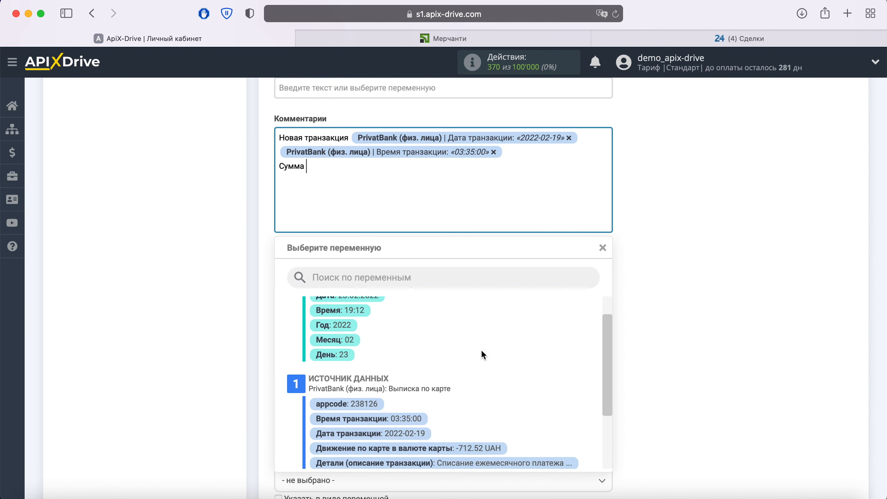
pyautogui.click(480, 446)
pyautogui.press('Return')
pyautogui.write('Описание')
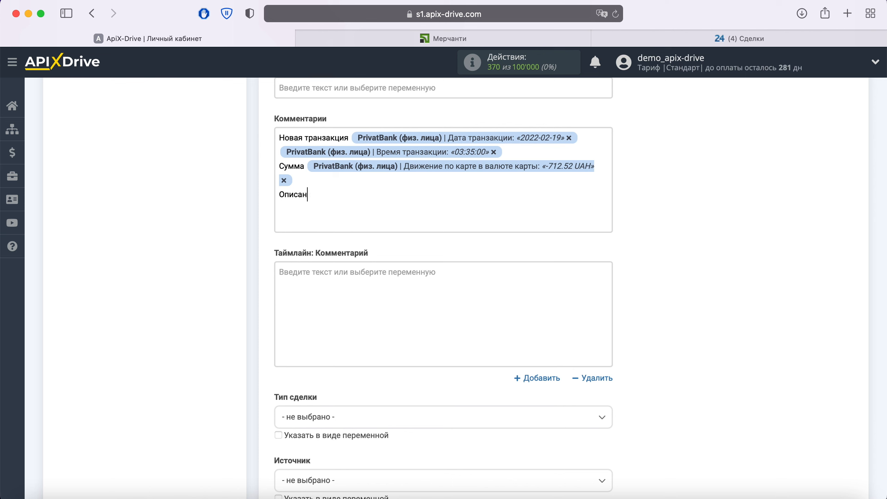
pyautogui.click(360, 212)
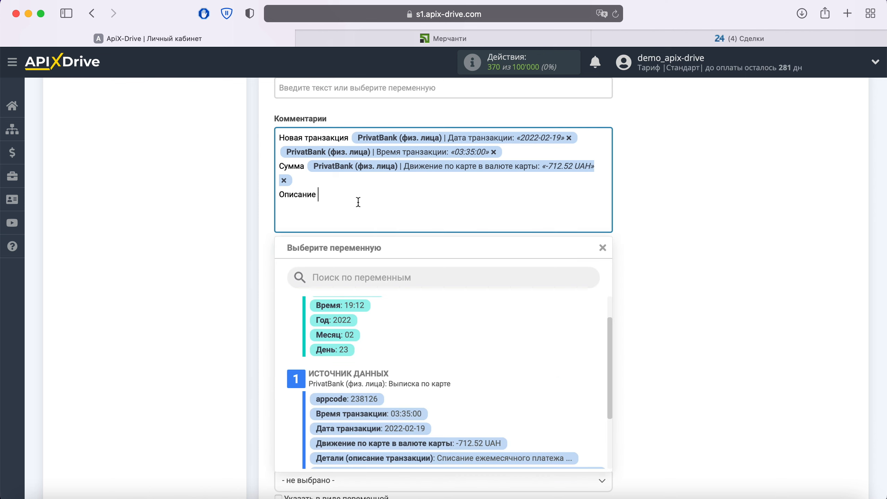
pyautogui.click(491, 455)
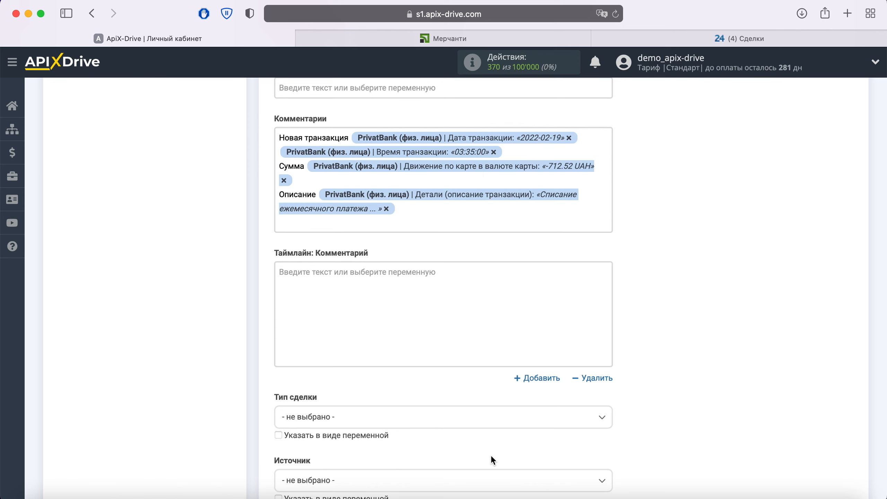
# Leave the remaining deal fields empty and continue to the Тест stage.
pyautogui.scroll(-20, 490, 455)
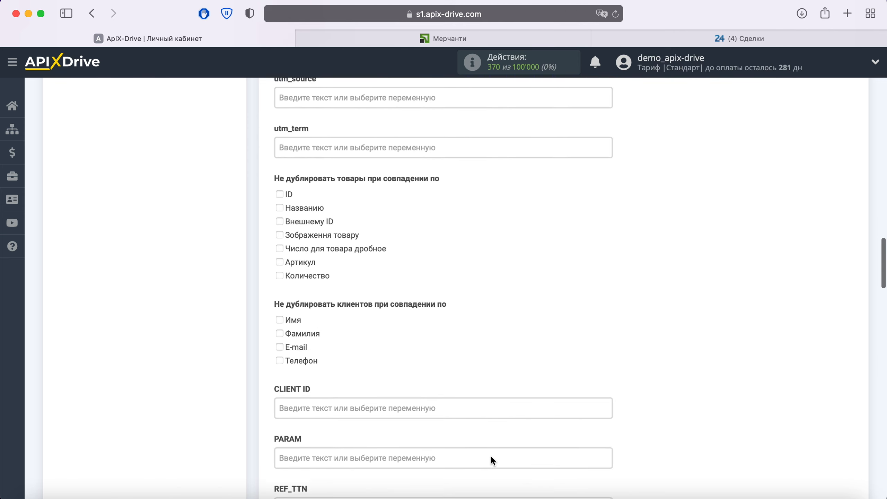
pyautogui.scroll(-15, 491, 455)
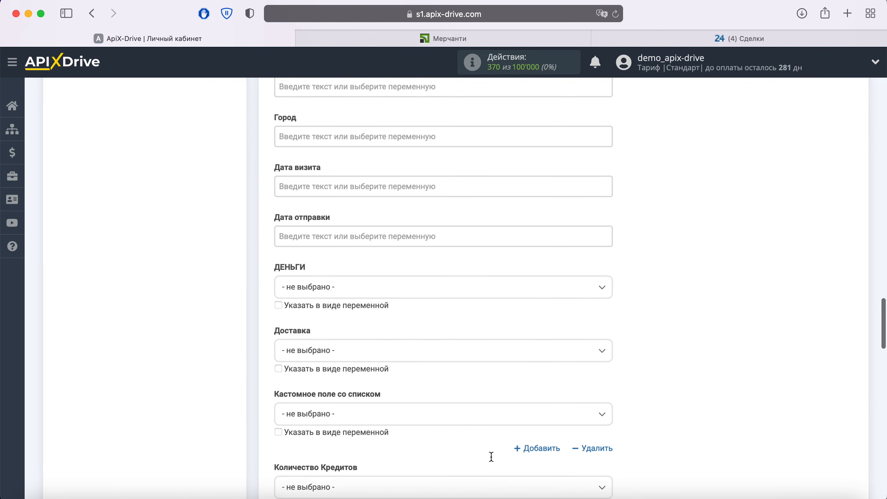
pyautogui.scroll(-15, 491, 456)
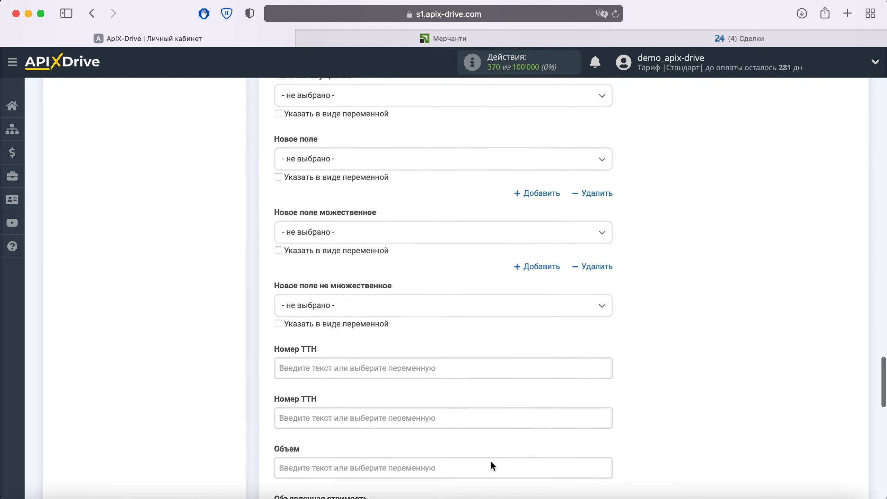
pyautogui.scroll(-15, 490, 460)
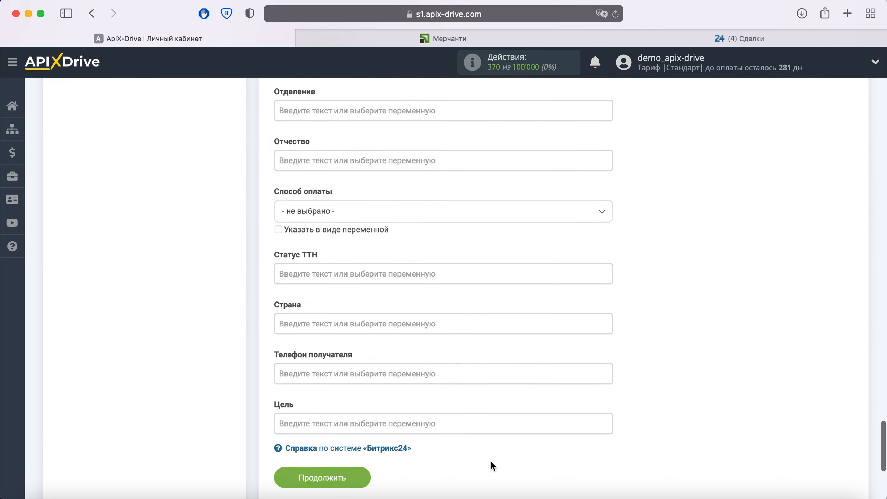
pyautogui.scroll(-3, 492, 466)
pyautogui.click(356, 393)
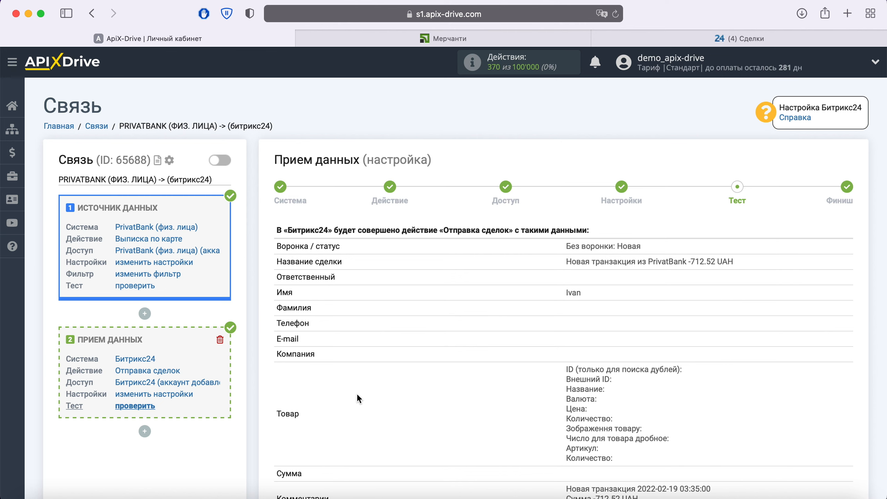
# Review the prepared deal data and send it as test data to Битрикс24.
pyautogui.scroll(-8, 357, 395)
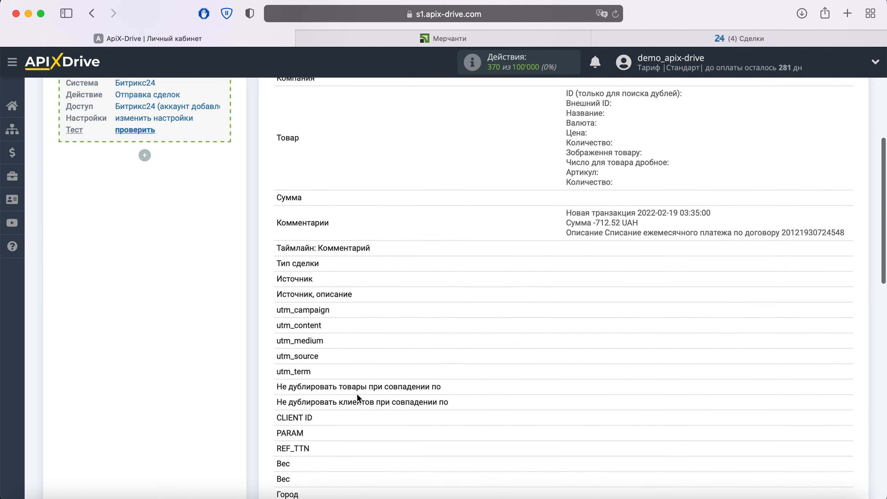
pyautogui.scroll(-5, 357, 395)
pyautogui.scroll(-7, 357, 393)
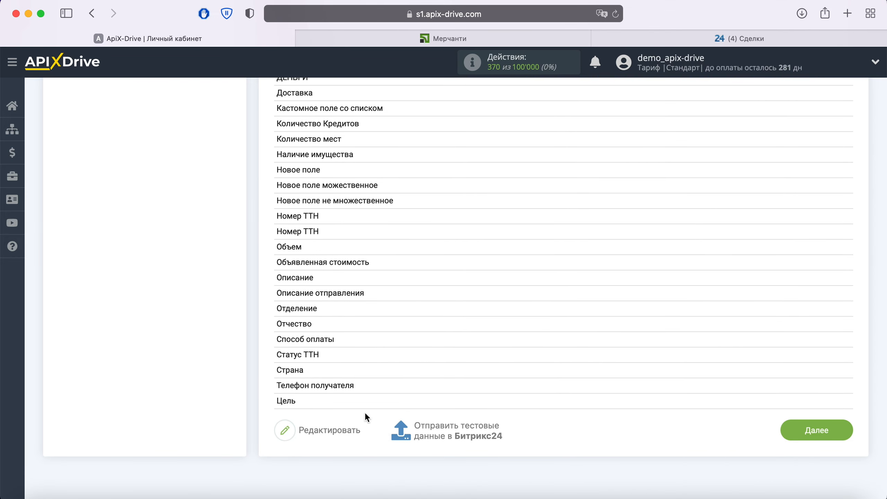
pyautogui.click(451, 432)
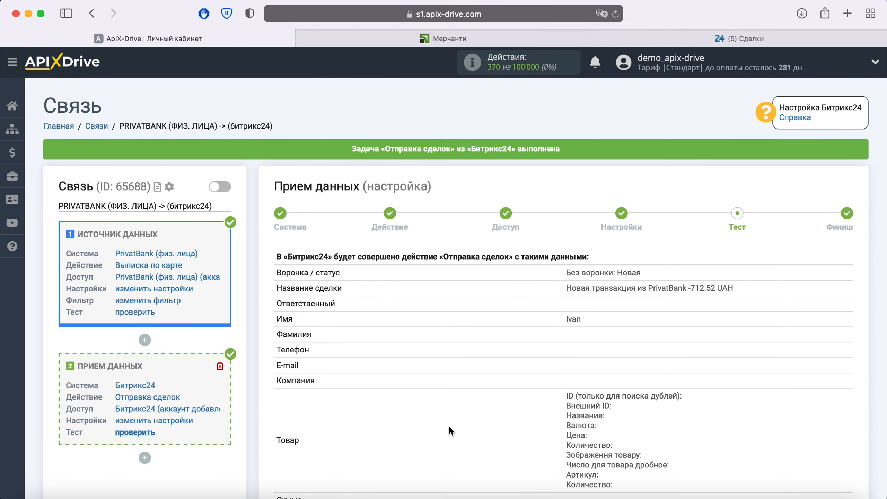
# Switch to Bitrix24, open the new test deal in the Новая column and check its title, contact and comment.
pyautogui.click(737, 39)
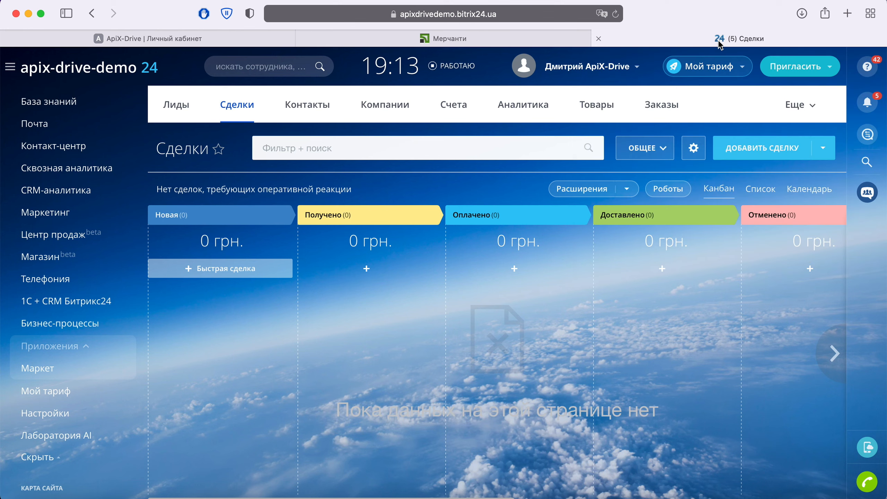
pyautogui.click(240, 302)
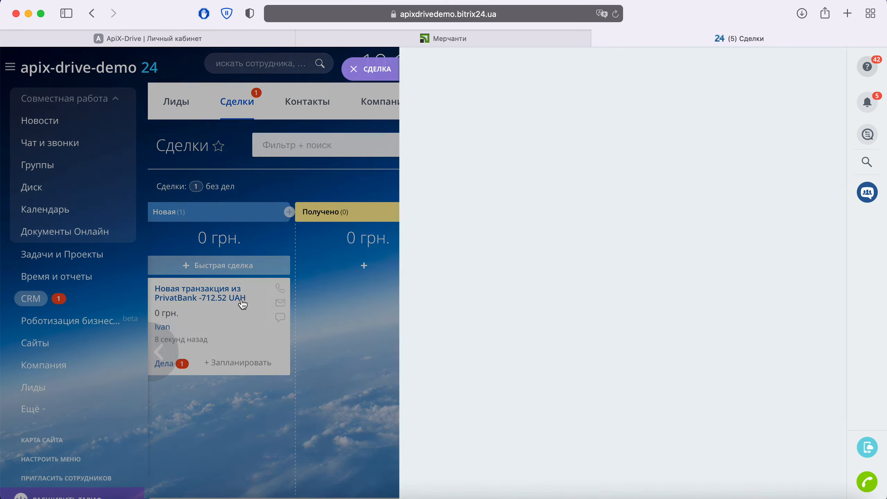
pyautogui.scroll(-10, 437, 273)
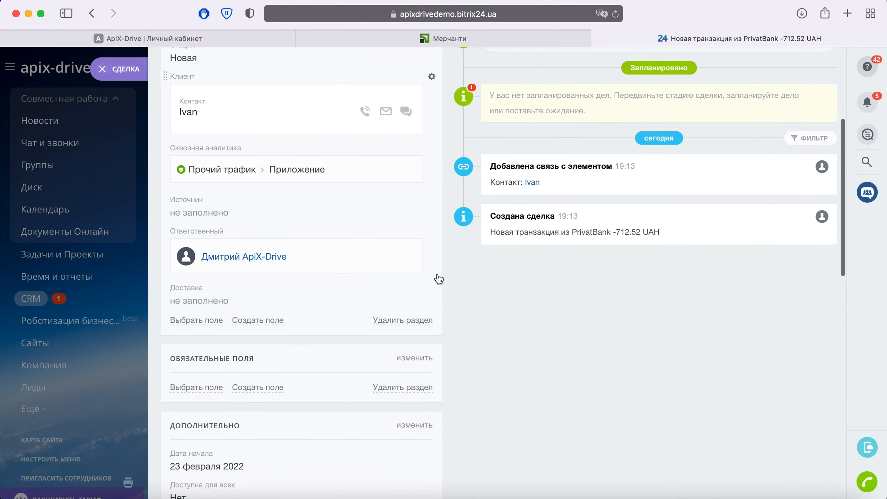
pyautogui.scroll(-4, 438, 275)
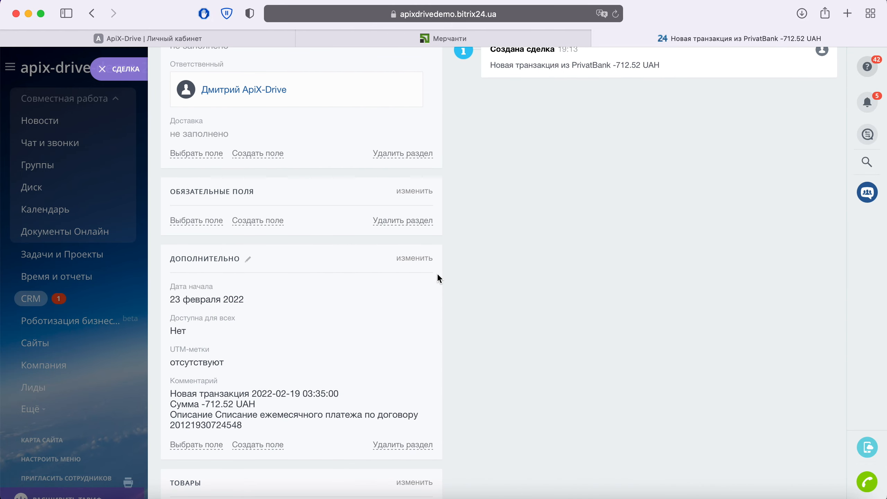
pyautogui.scroll(14, 436, 278)
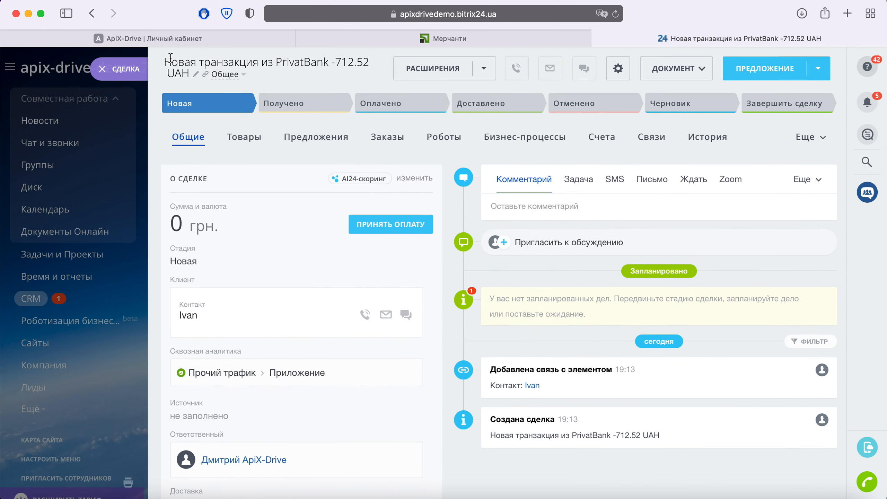
# Return to ApiX-Drive, finish the Битрикс24 data receiver setup and enable automatic updating for the connection.
pyautogui.click(160, 45)
pyautogui.scroll(-3, 799, 385)
pyautogui.scroll(-15, 798, 384)
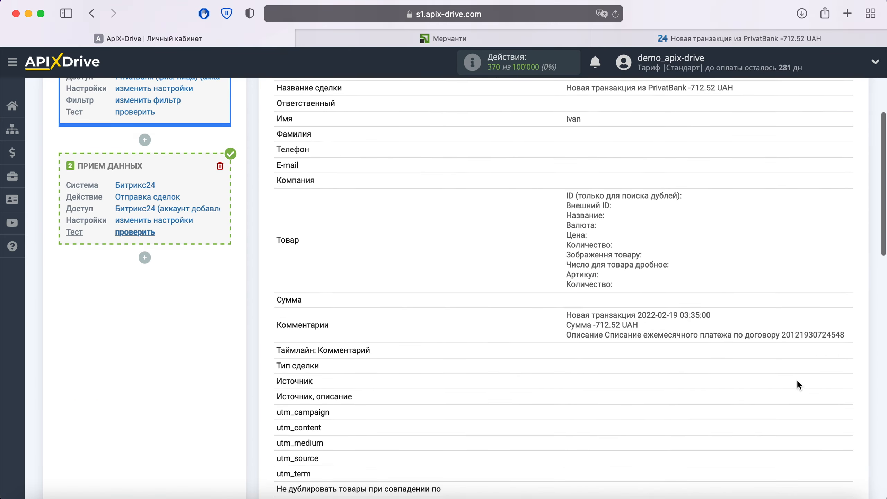
pyautogui.scroll(-10, 797, 380)
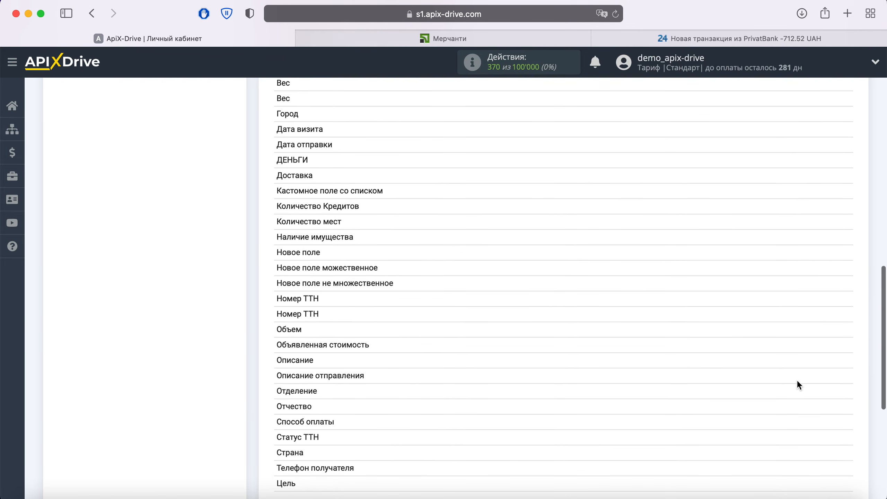
pyautogui.click(838, 388)
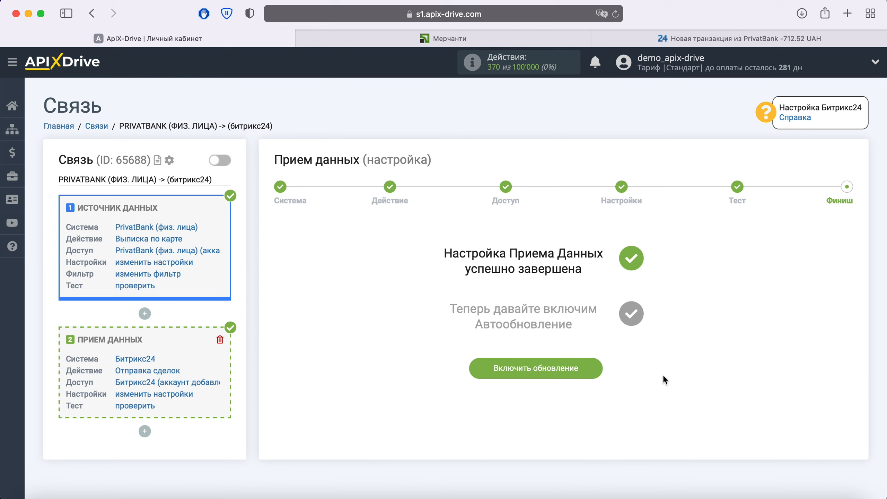
pyautogui.click(599, 367)
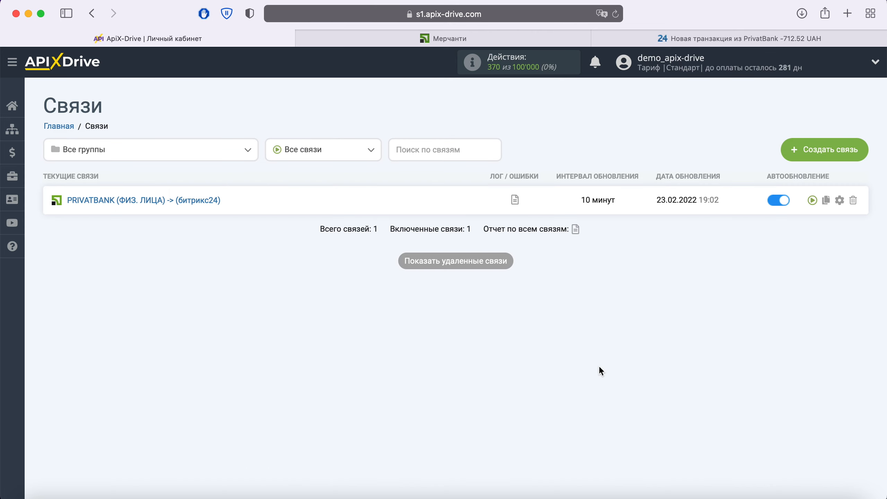
# Set the update interval of the PRIVATBANK (ФИЗ. ЛИЦА) -> (битрикс24) connection to 5 минут and save the settings.
pyautogui.click(839, 201)
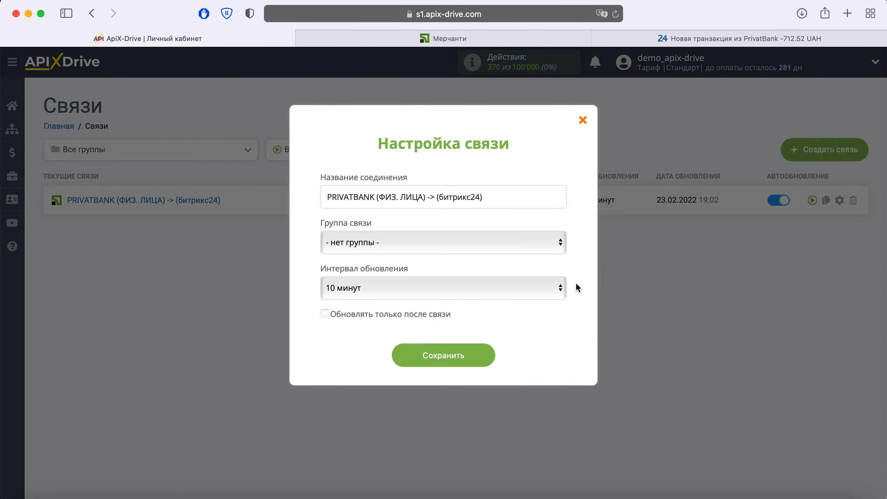
pyautogui.click(531, 288)
pyautogui.click(491, 268)
pyautogui.click(491, 356)
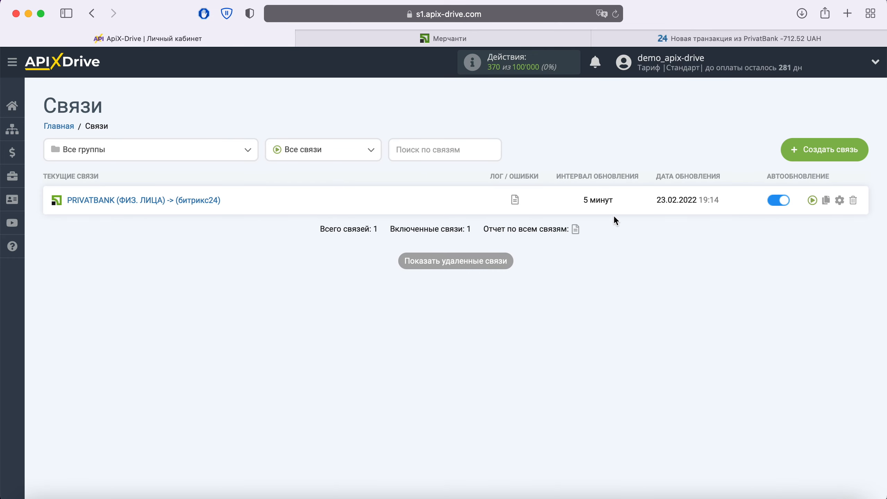